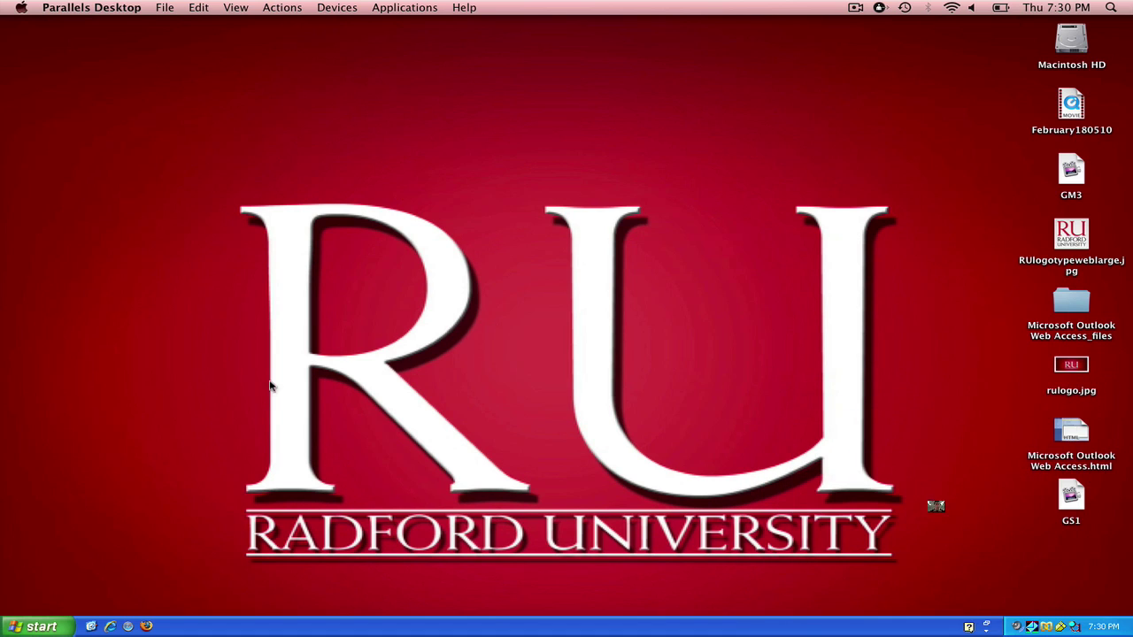
# Launch Microsoft Office Excel 2007 from the installed Microsoft Office 2007 programs.
pyautogui.click(45, 627)
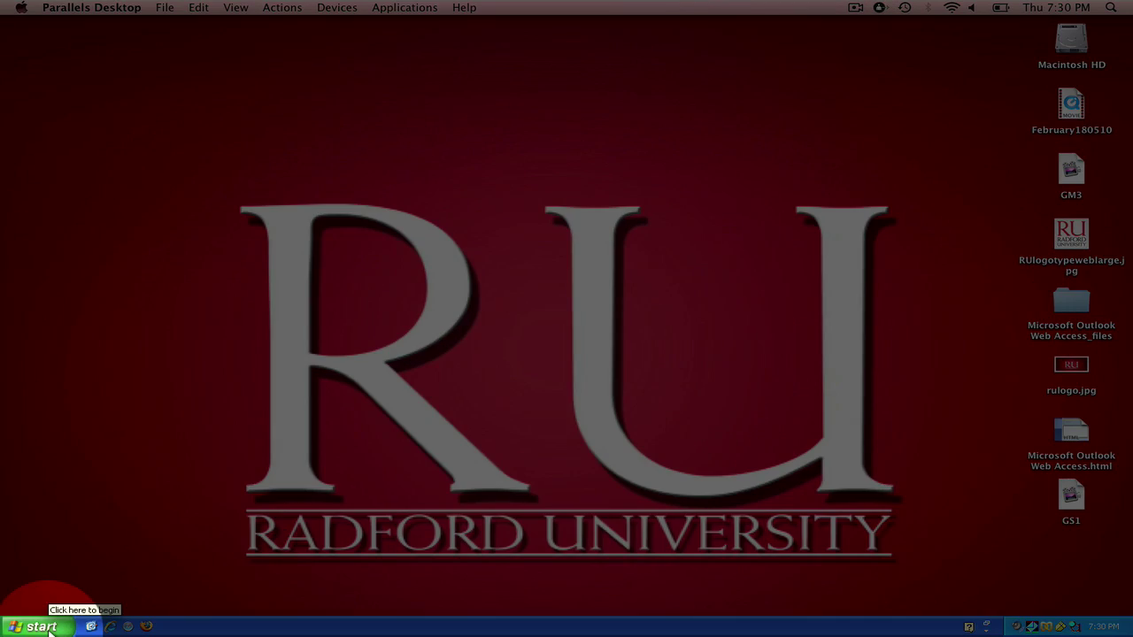
pyautogui.click(44, 628)
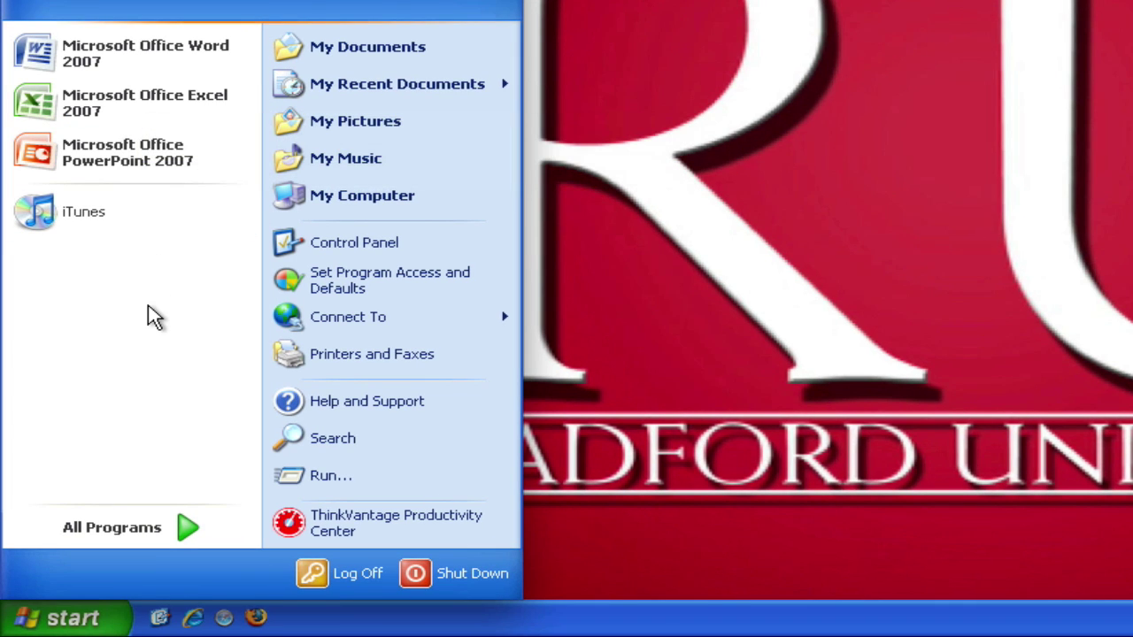
pyautogui.click(186, 528)
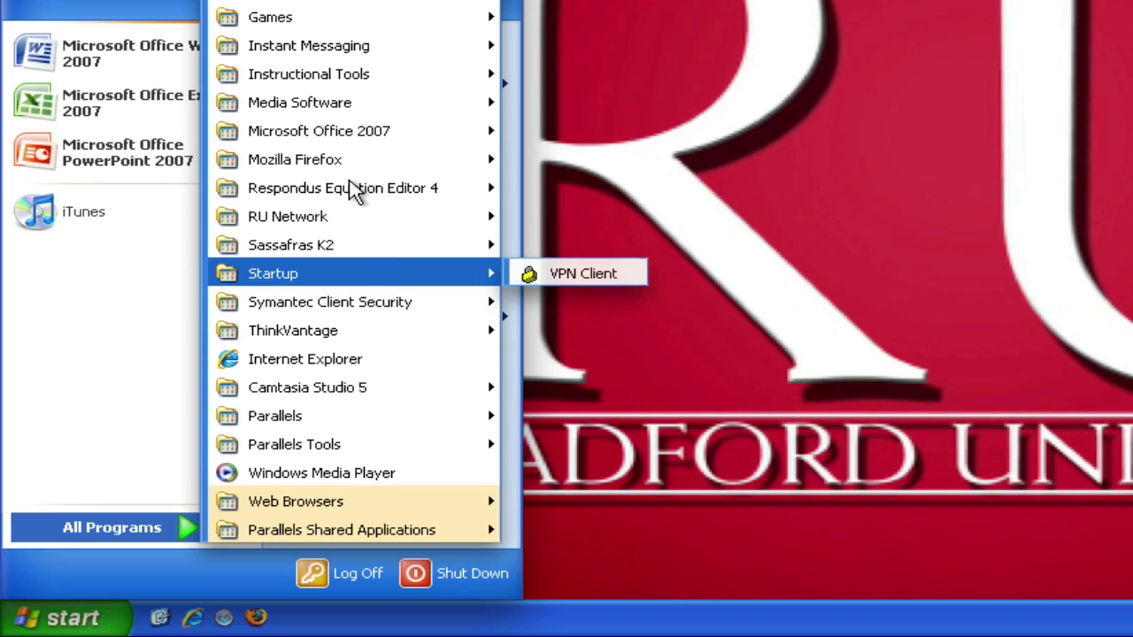
pyautogui.moveTo(335, 126)
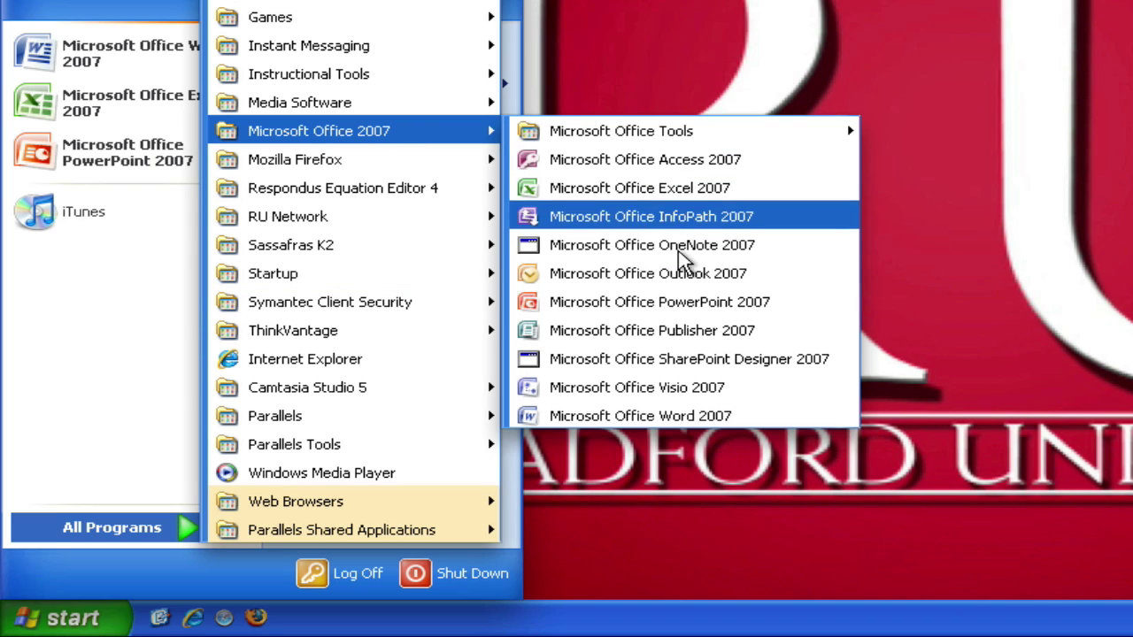
pyautogui.click(668, 188)
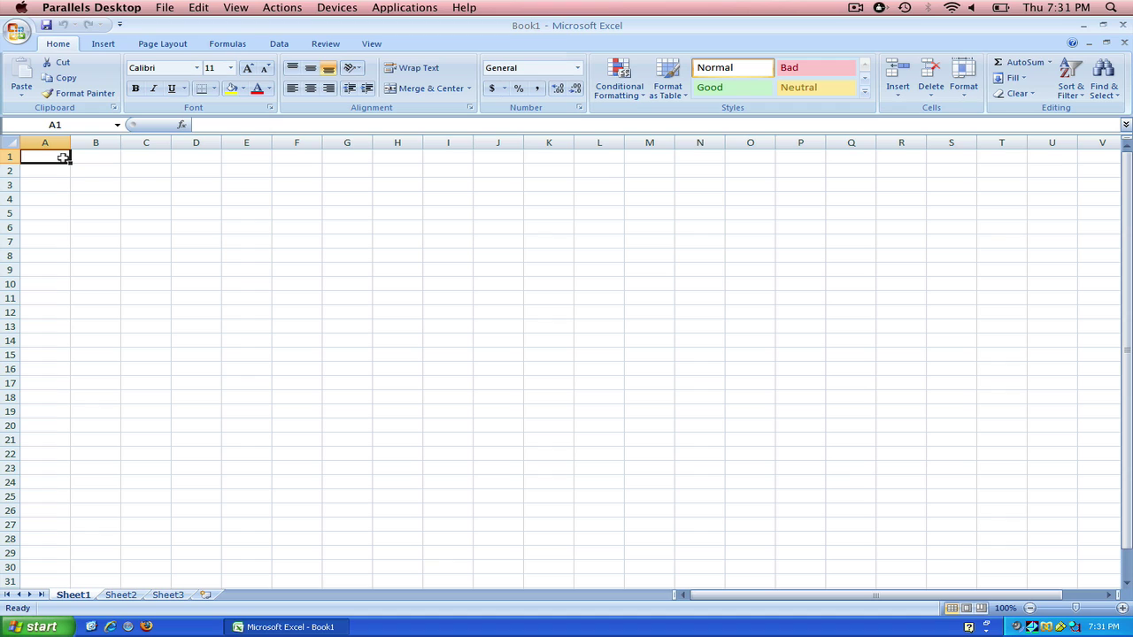
# Merge and center cells A1 through T1 and enter the title "Class Grades" in the merged cell.
pyautogui.moveTo(63, 157); pyautogui.dragTo(995, 156)
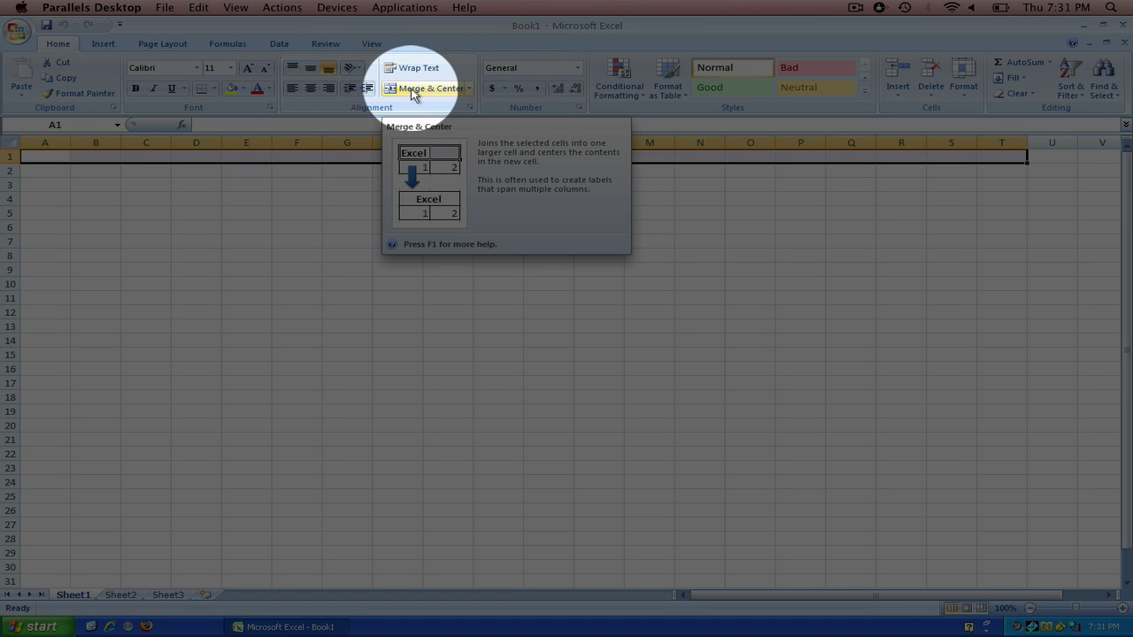
pyautogui.click(412, 91)
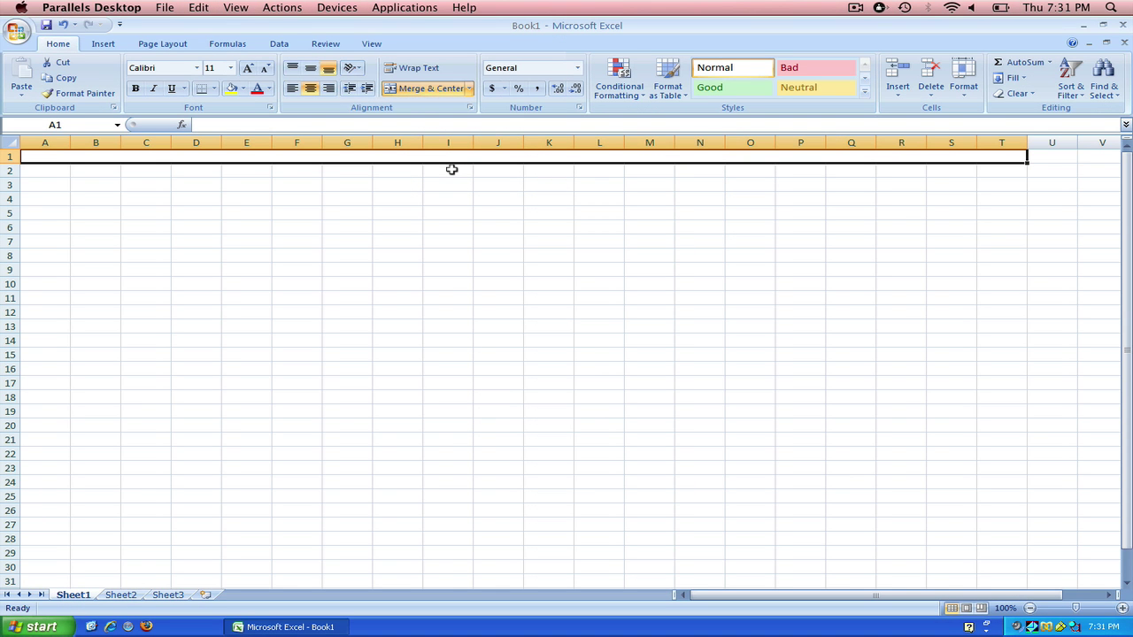
pyautogui.click(451, 169)
pyautogui.click(451, 157)
pyautogui.write('Class')
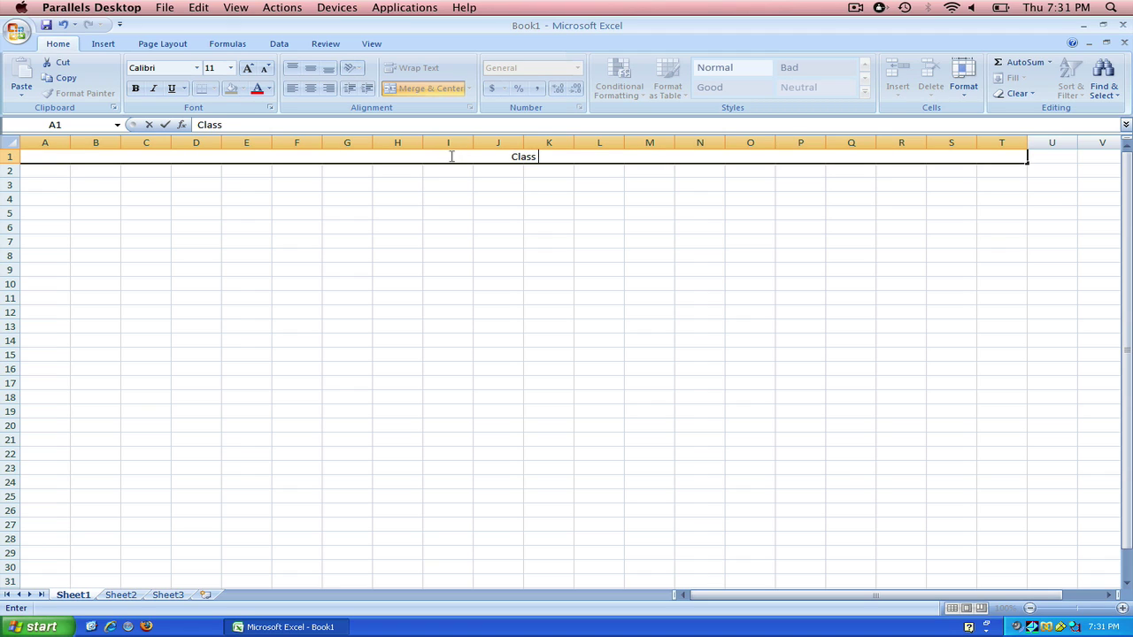
pyautogui.write(' Graden')
pyautogui.press('BackSpace')
pyautogui.write('s')
pyautogui.press('Return')
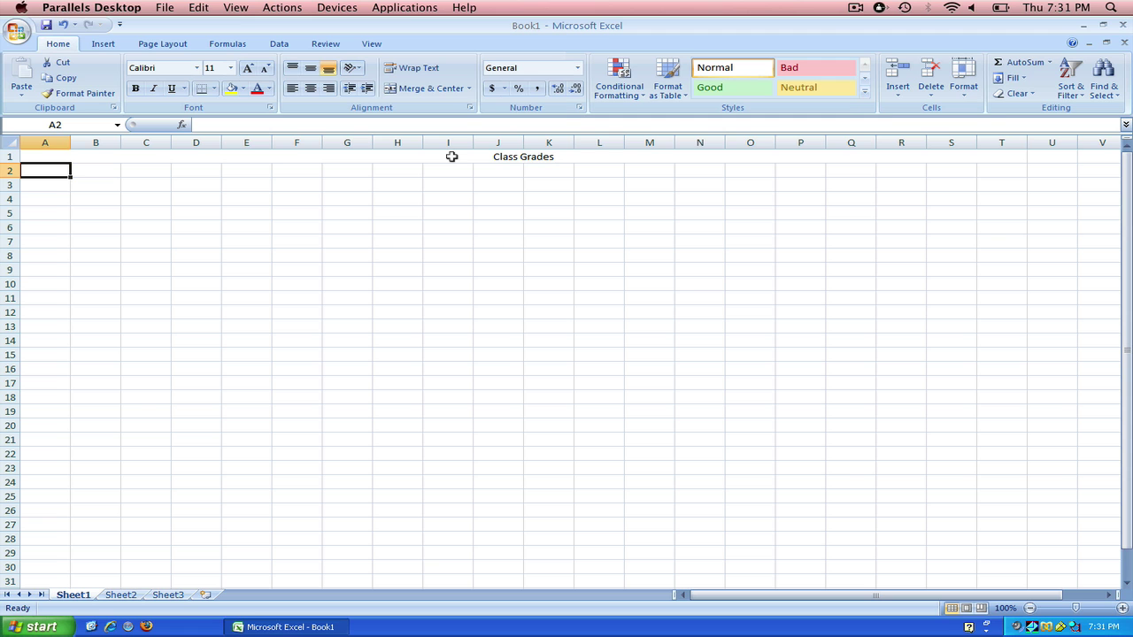
# Enter the column heading "Student Names" in cell A5.
pyautogui.press('Return')
pyautogui.press('Return')
pyautogui.press('Return')
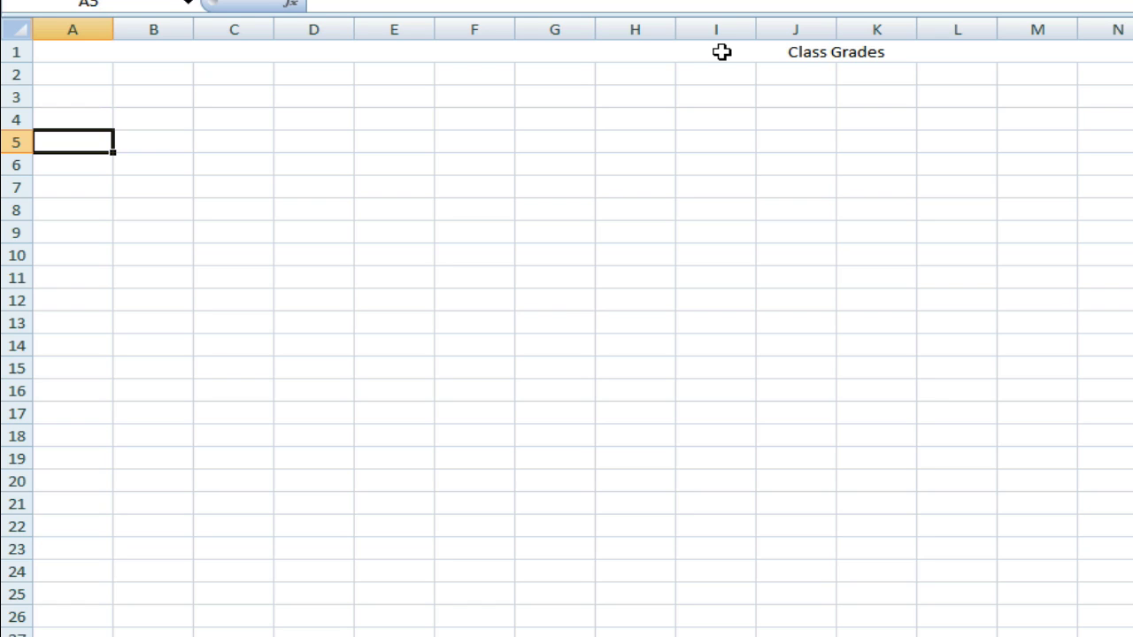
pyautogui.write('Student Names')
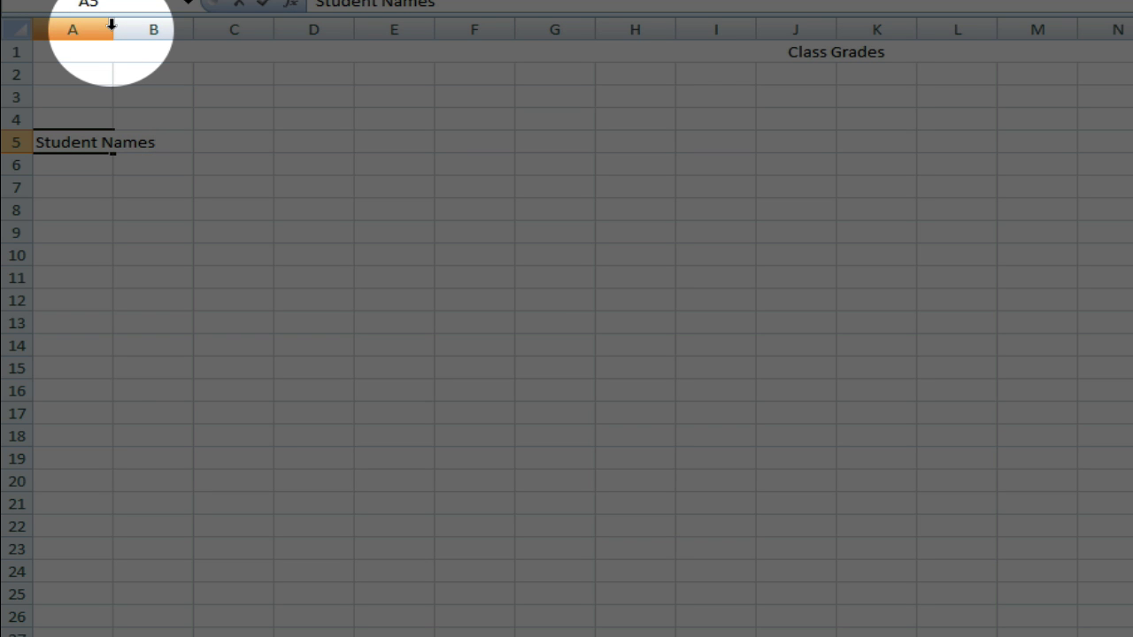
# Widen column A so that the heading in A5 fits within the column.
pyautogui.click(114, 26)
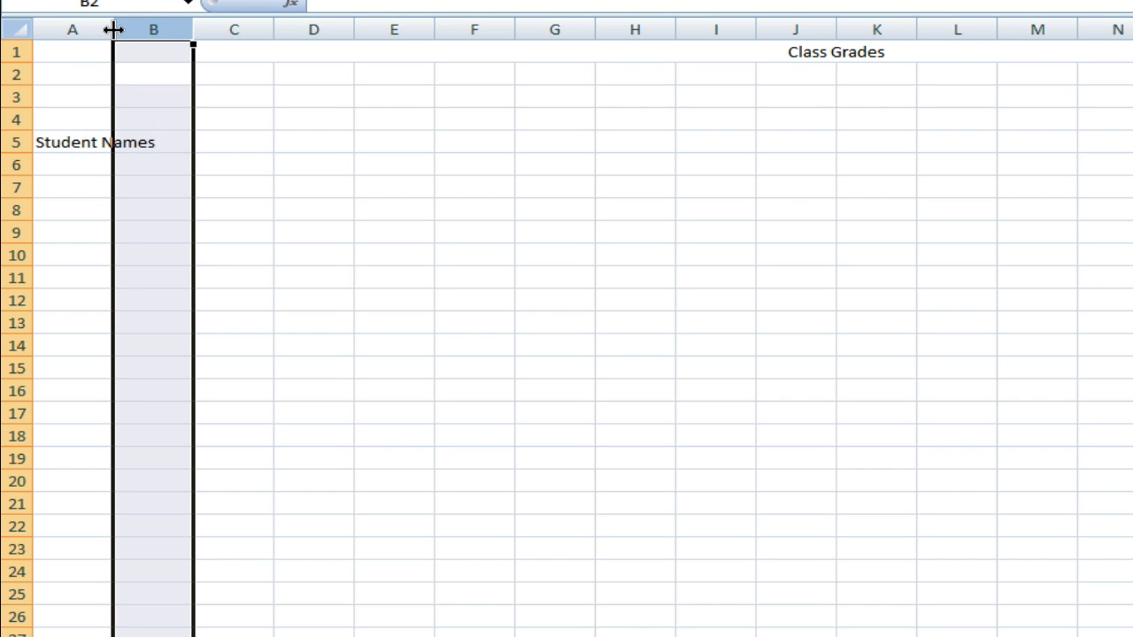
pyautogui.moveTo(113, 30); pyautogui.dragTo(114, 30)
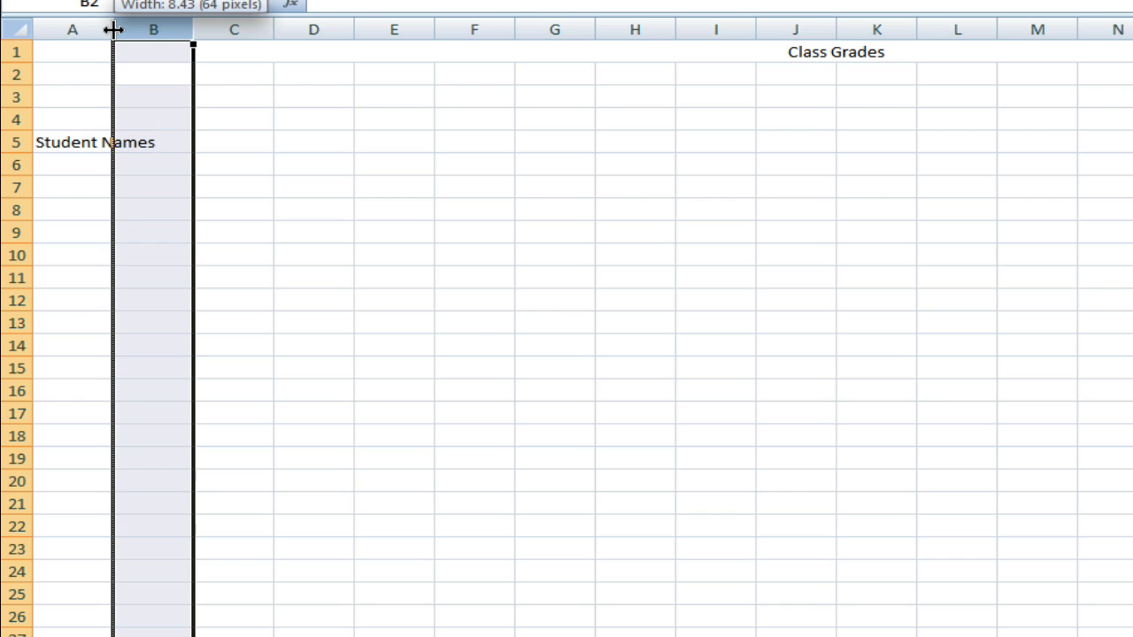
pyautogui.moveTo(113, 30); pyautogui.dragTo(167, 32)
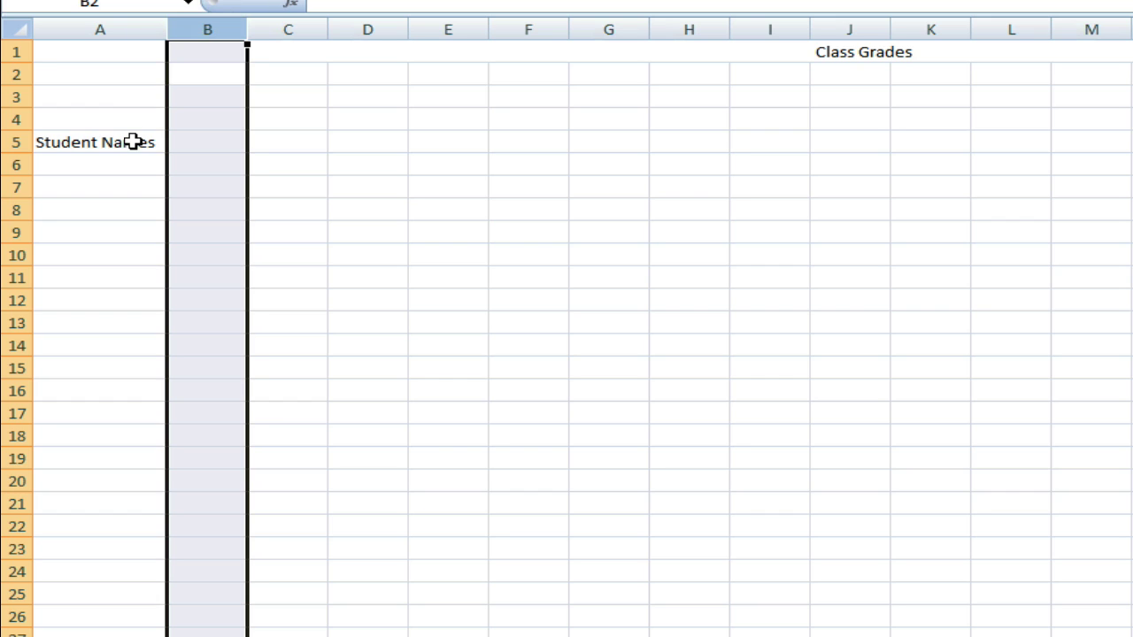
pyautogui.click(133, 141)
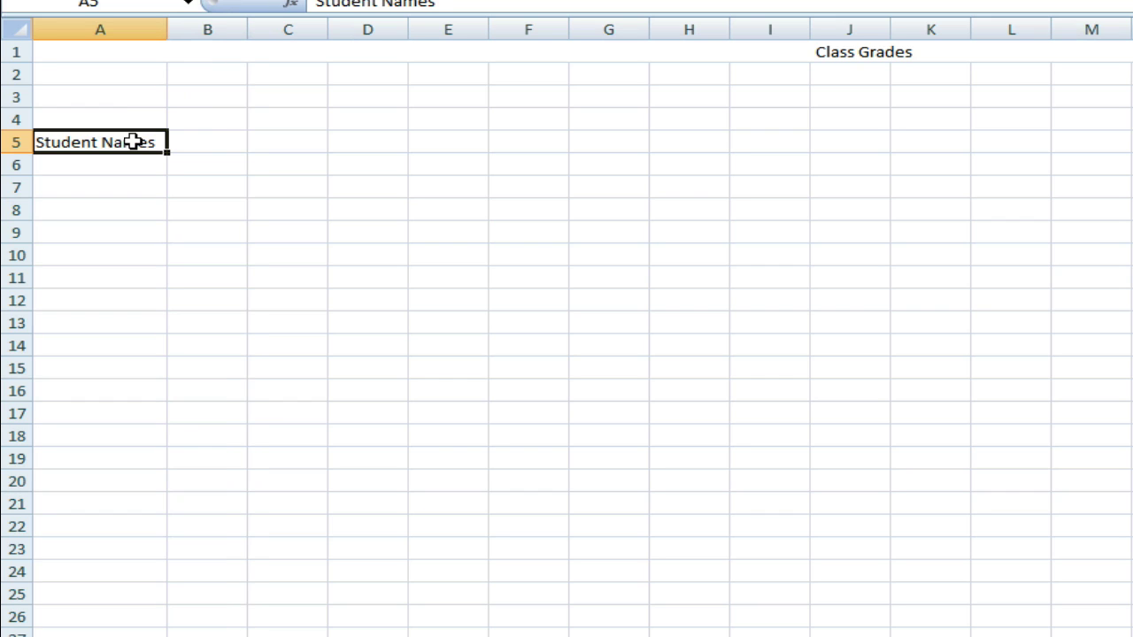
# Enter the column heading "Grade" in cell B5, beside the student names heading.
pyautogui.click(216, 144)
pyautogui.write('G')
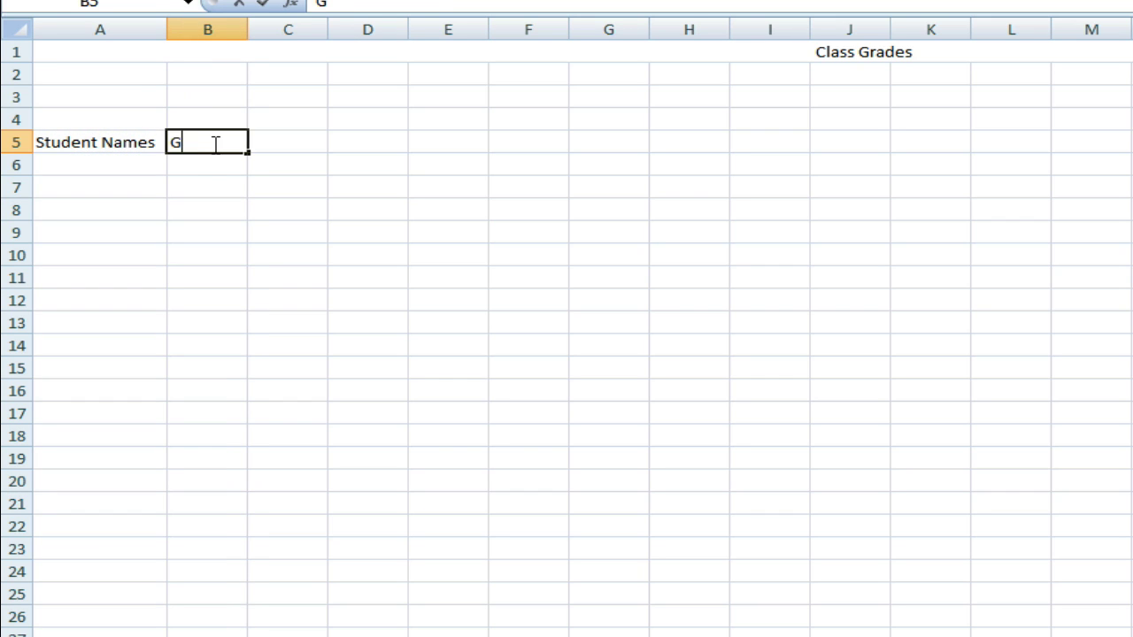
pyautogui.write('rade')
pyautogui.press('Tab')
# Enter the day numbers 1 through 5 in cells D5 through H5, leaving column C empty.
pyautogui.press('Tab')
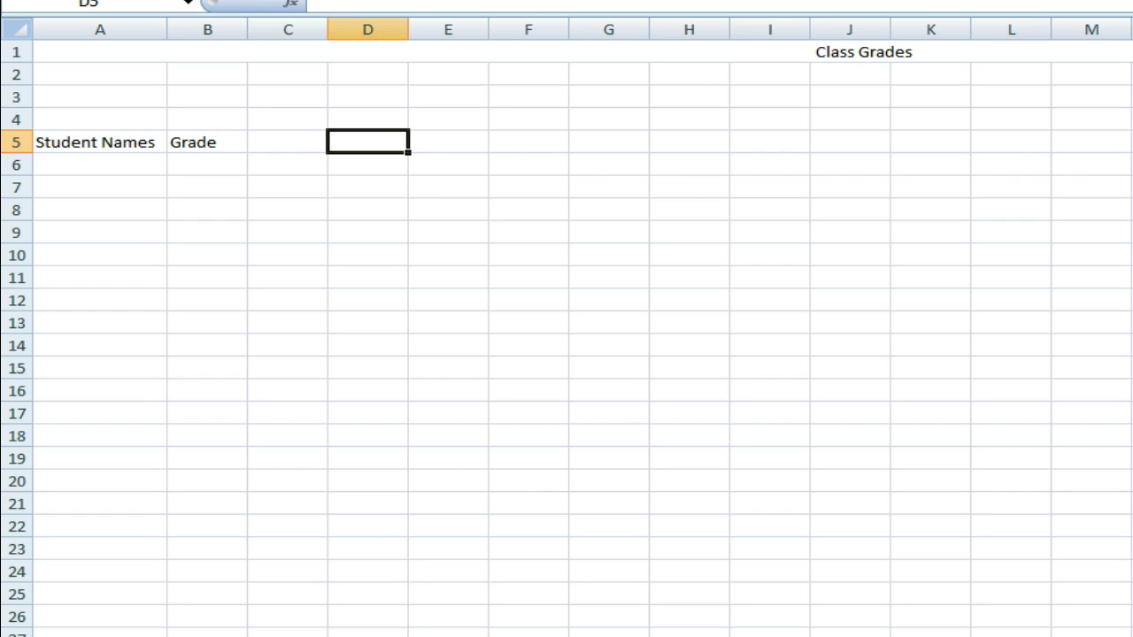
pyautogui.write('1')
pyautogui.press('Tab')
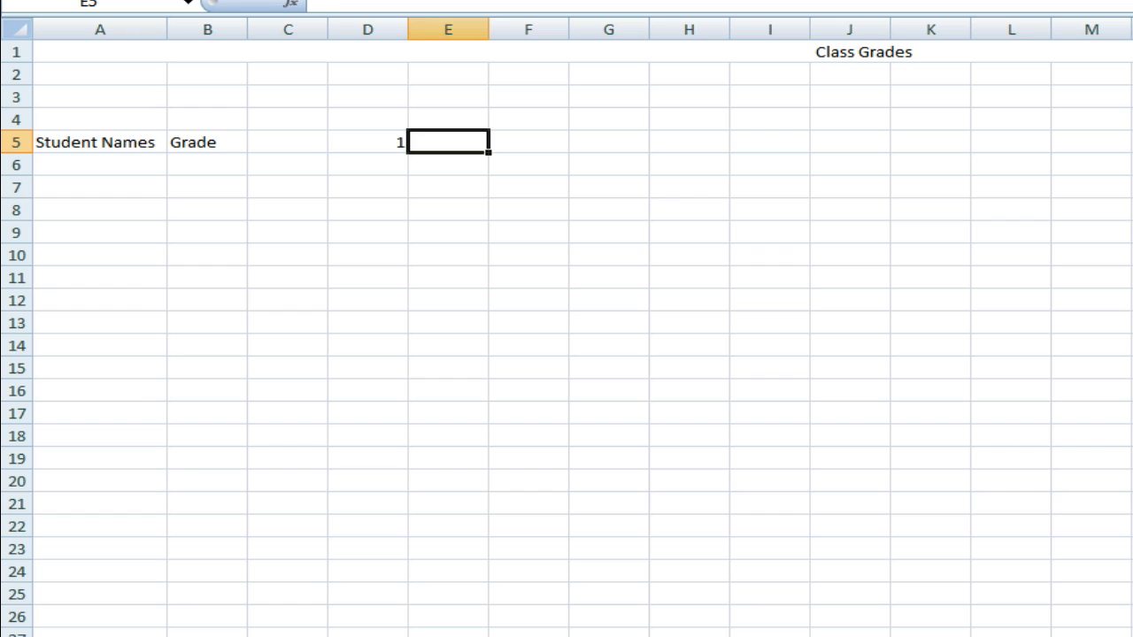
pyautogui.write('2')
pyautogui.press('Tab')
pyautogui.write('3')
pyautogui.press('Tab')
pyautogui.write('4')
pyautogui.press('Tab')
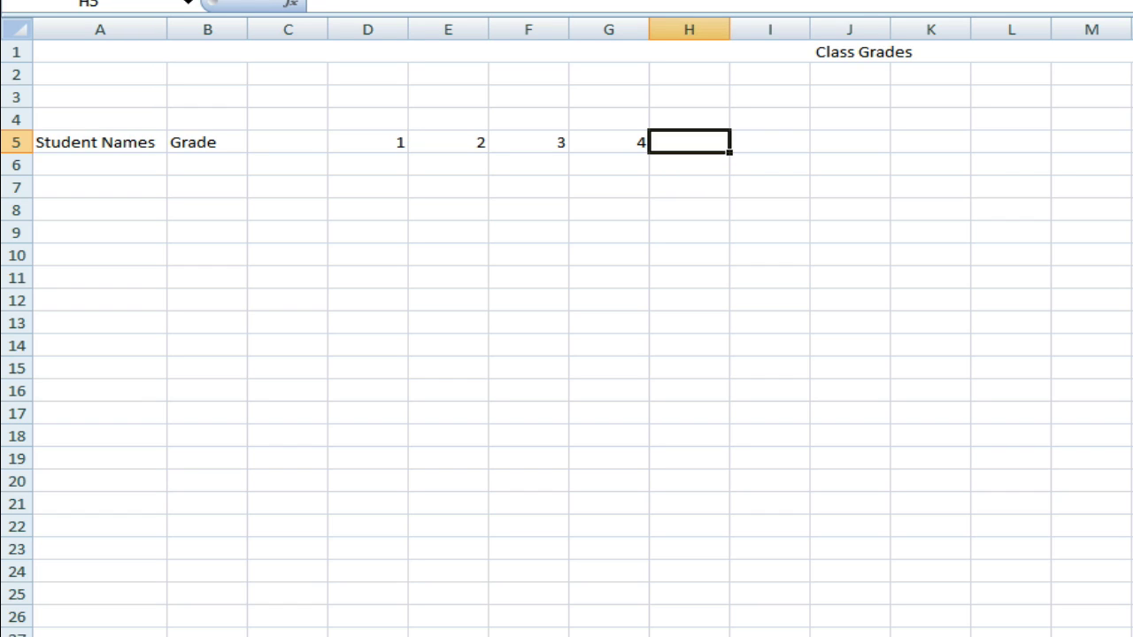
pyautogui.write('5')
pyautogui.press('Tab')
# Enter the month label "April" in cell F4, above the first week's day numbers.
pyautogui.press('Up')
pyautogui.press('Left')
pyautogui.press('Left')
pyautogui.press('Left')
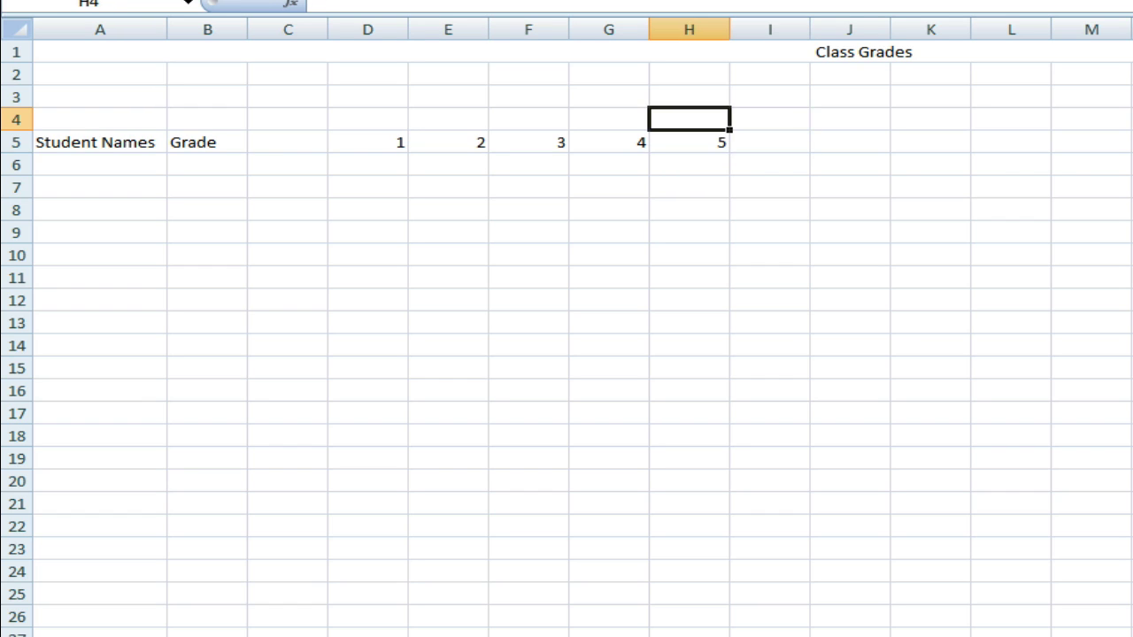
pyautogui.write('April')
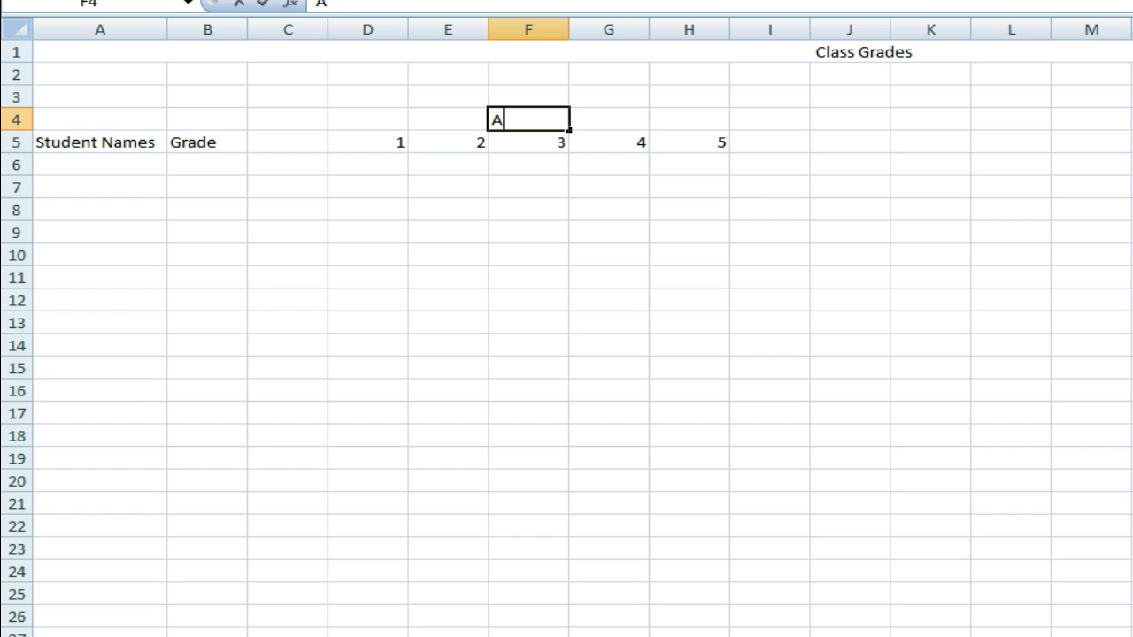
pyautogui.press('Return')
# Enter the day numbers 8 through 12 in cells J5 through N5, leaving column I empty.
pyautogui.press('Right')
pyautogui.press('Right')
pyautogui.press('Right')
pyautogui.press('Right')
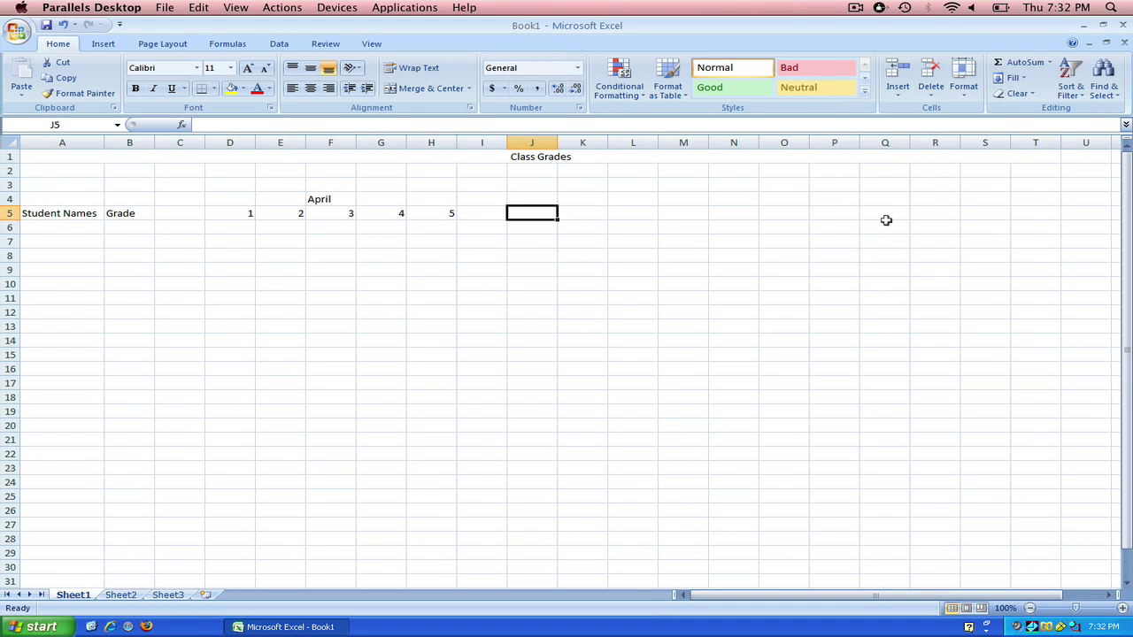
pyautogui.write('8')
pyautogui.press('Right')
pyautogui.write('9')
pyautogui.press('Right')
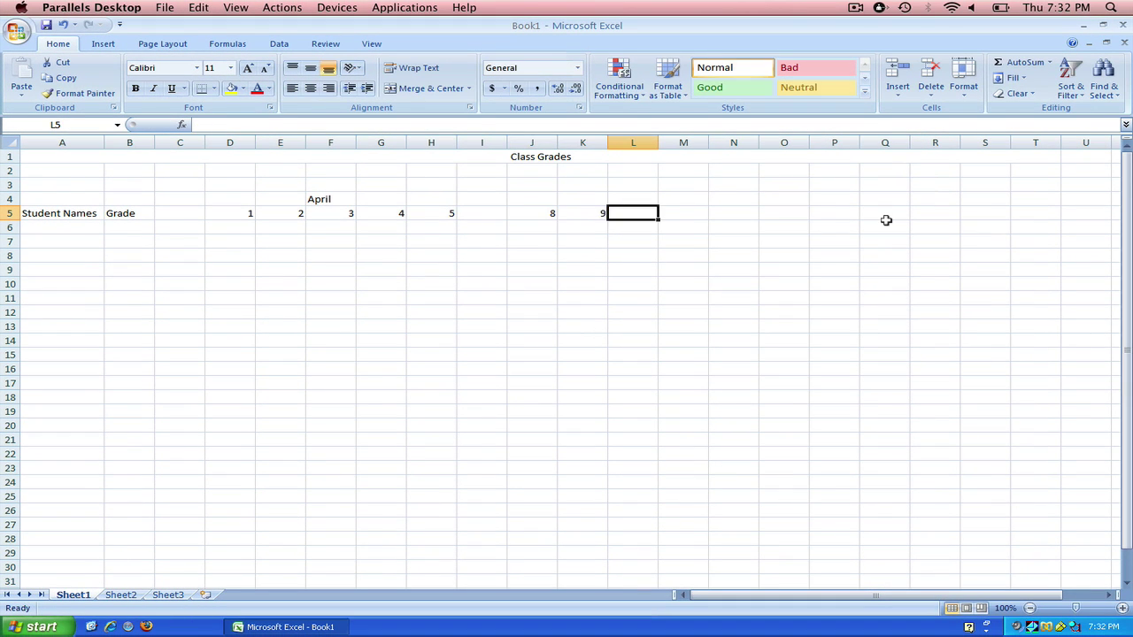
pyautogui.write('10')
pyautogui.press('Right')
pyautogui.write('11')
pyautogui.press('Right')
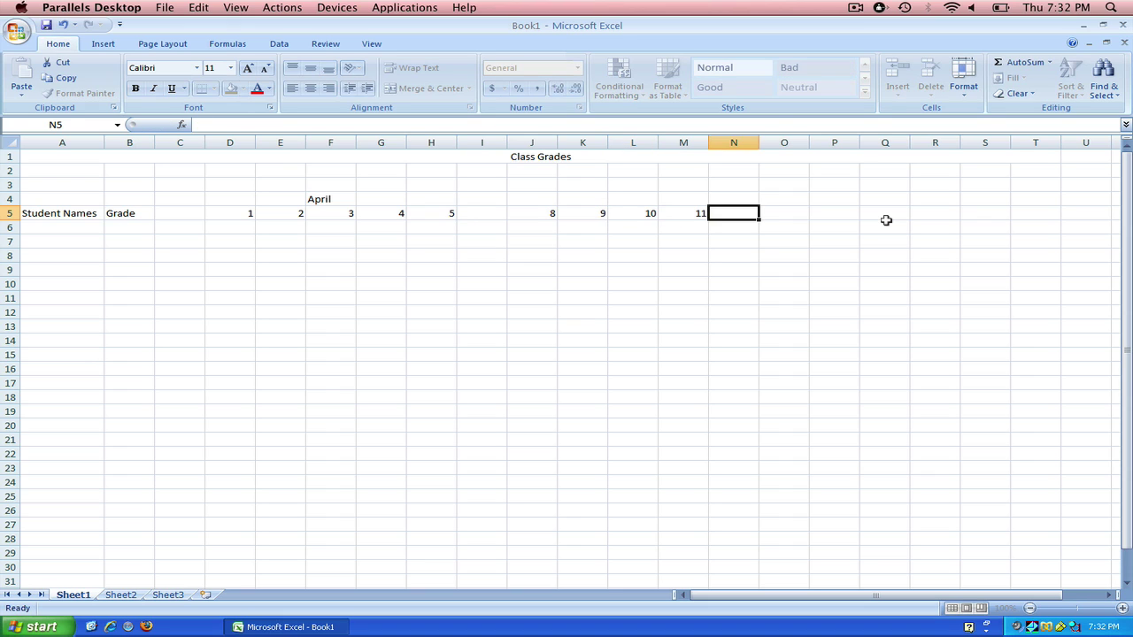
pyautogui.write('12')
pyautogui.press('Right')
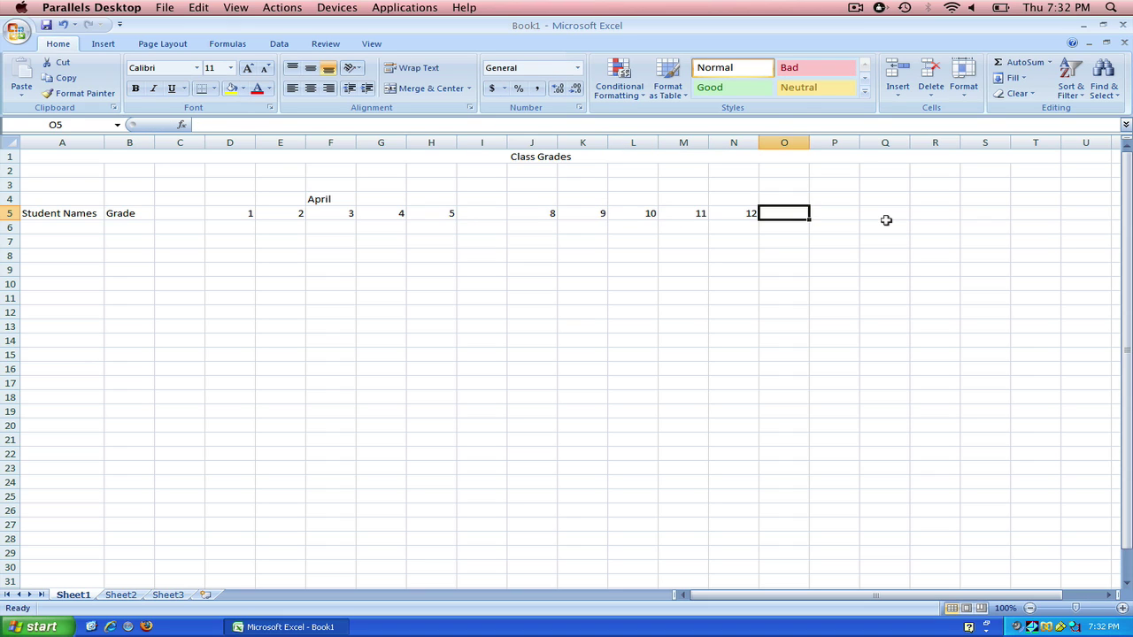
# Enter the headings "TOTAL" in cell Q5 and "Grade" in cell R5.
pyautogui.press('Right')
pyautogui.press('Right')
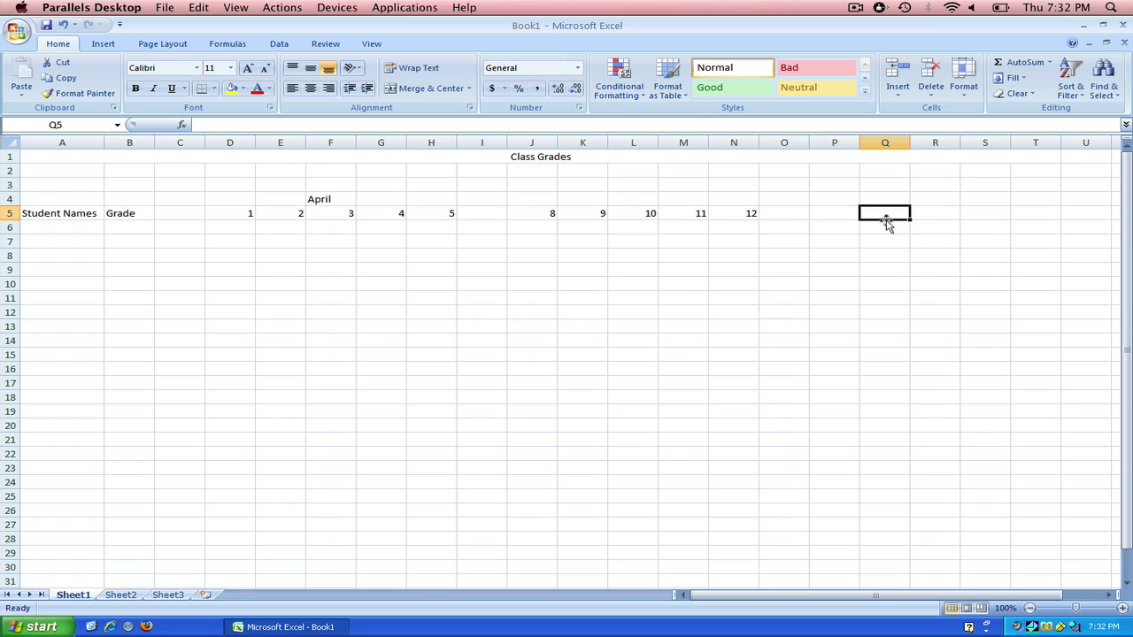
pyautogui.write('TO')
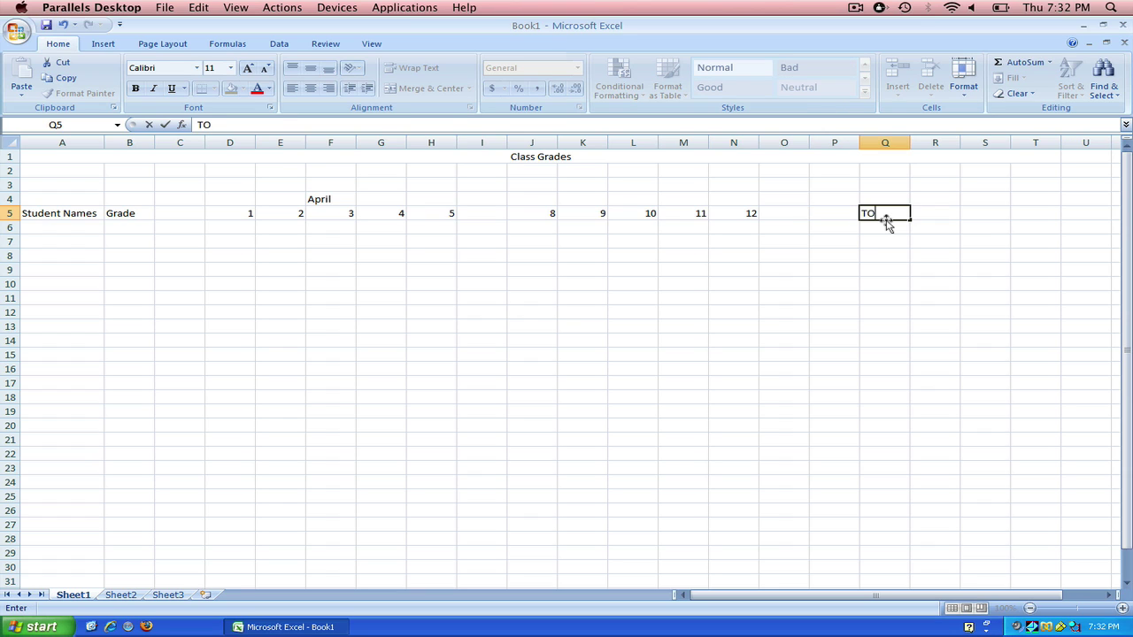
pyautogui.write('TAL')
pyautogui.press('Right')
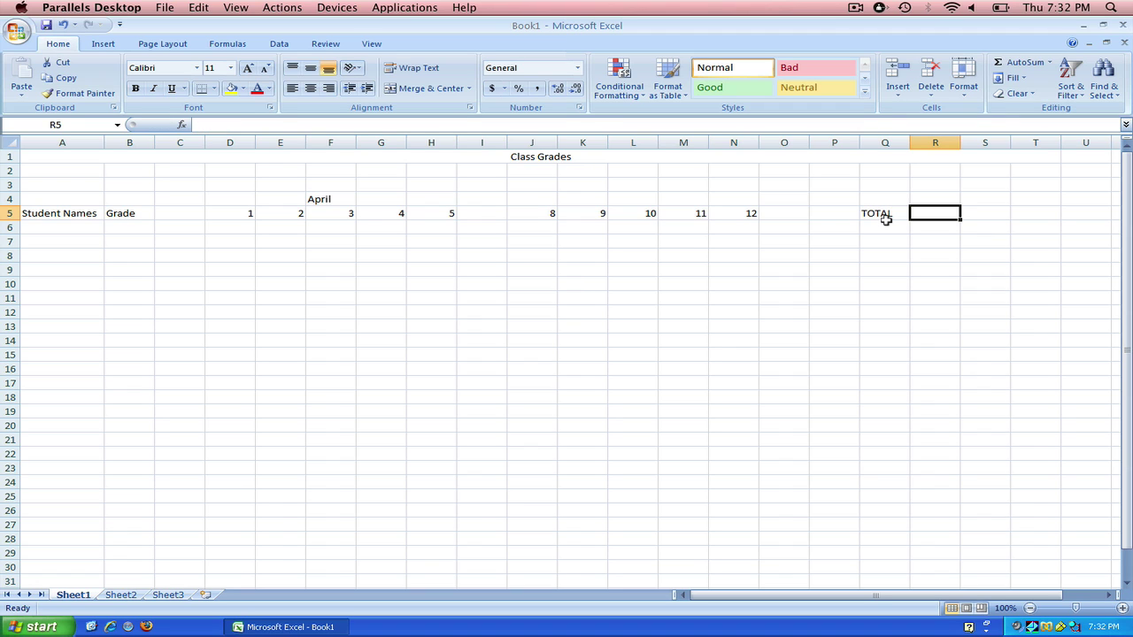
pyautogui.write('Grade')
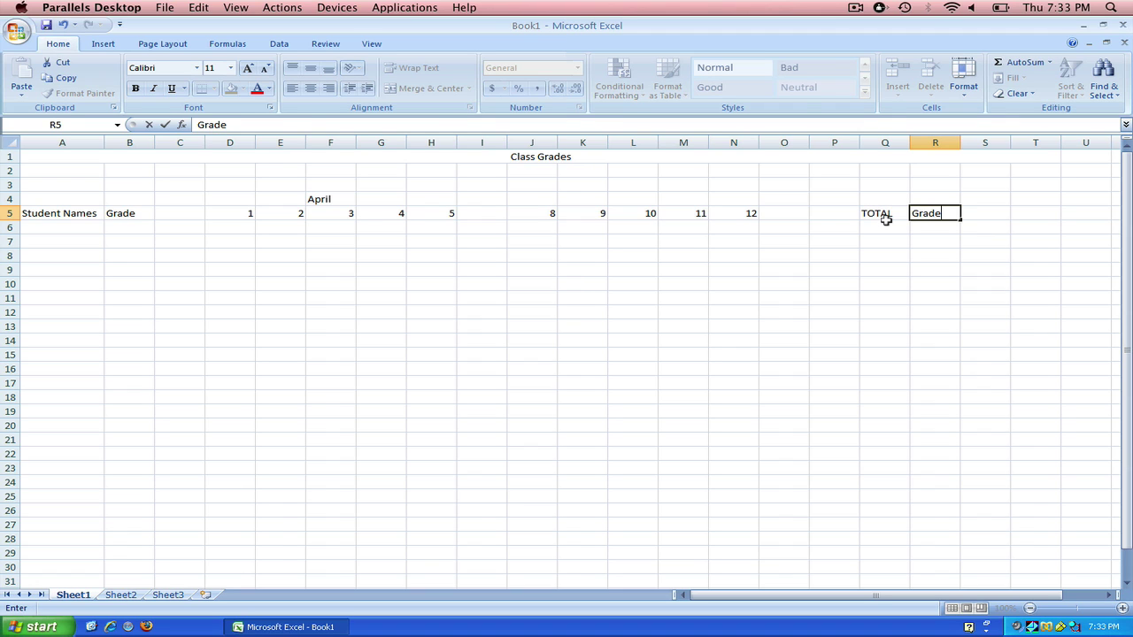
pyautogui.press('Return')
# Enter the first four students' names in cells A7 through A10, leaving row 6 empty.
pyautogui.press('Left')
pyautogui.press('Left')
pyautogui.press('Left')
pyautogui.press('Left')
pyautogui.press('Left')
pyautogui.press('Left')
pyautogui.press('Left')
pyautogui.press('Left')
pyautogui.press('Left')
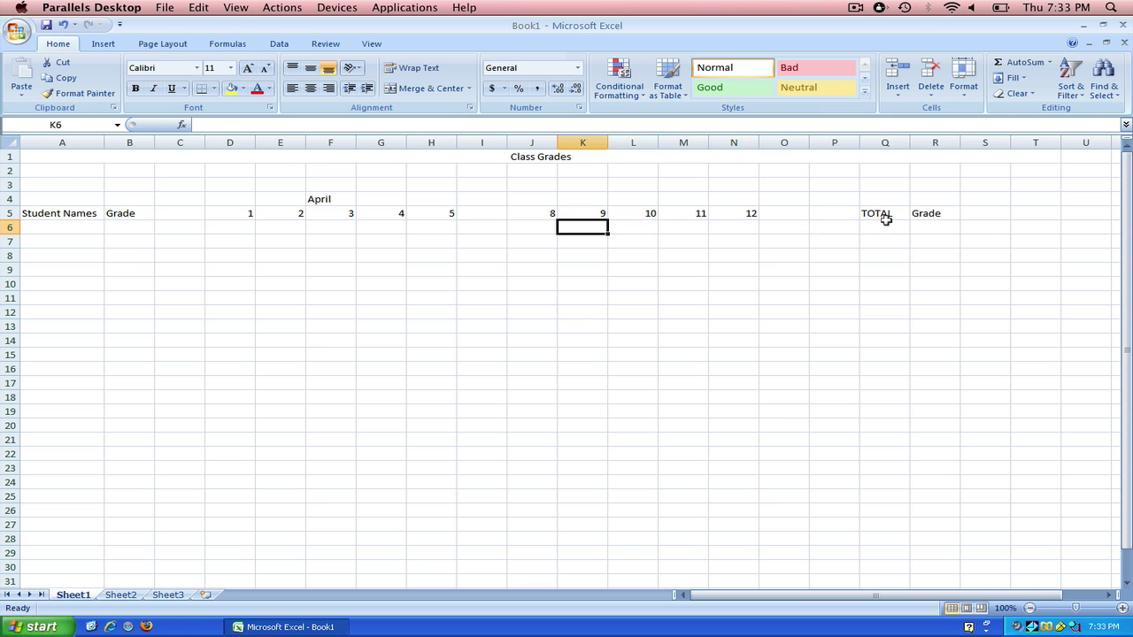
pyautogui.press('Left')
pyautogui.press('Left')
pyautogui.press('Left')
pyautogui.press('Left')
pyautogui.press('Left')
pyautogui.press('Left')
pyautogui.press('Left')
pyautogui.press('Left')
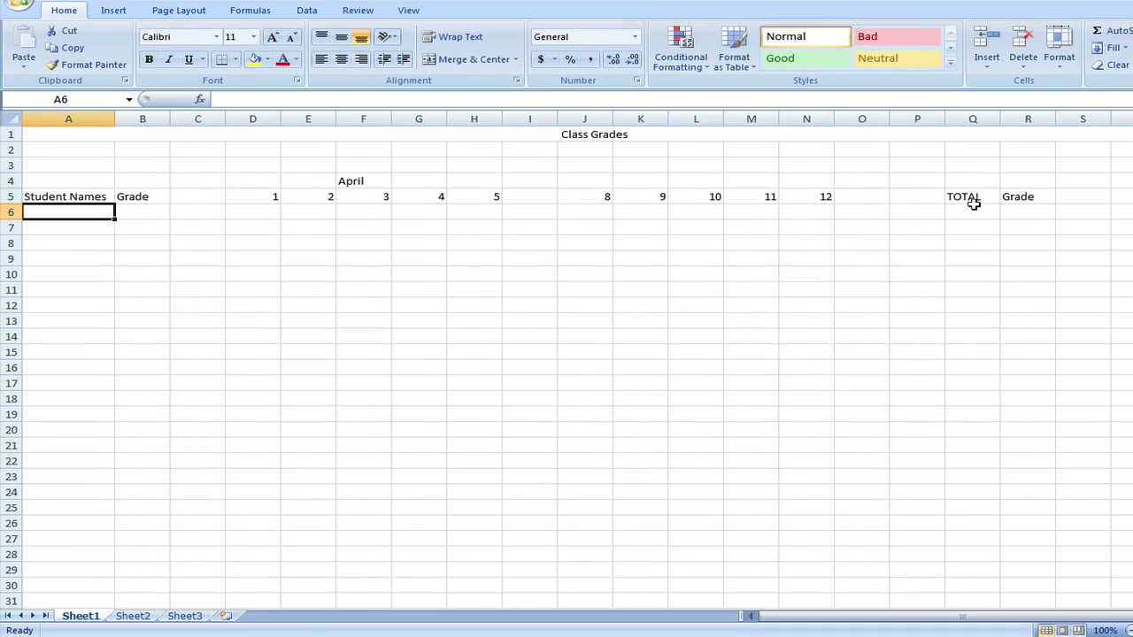
pyautogui.press('Down')
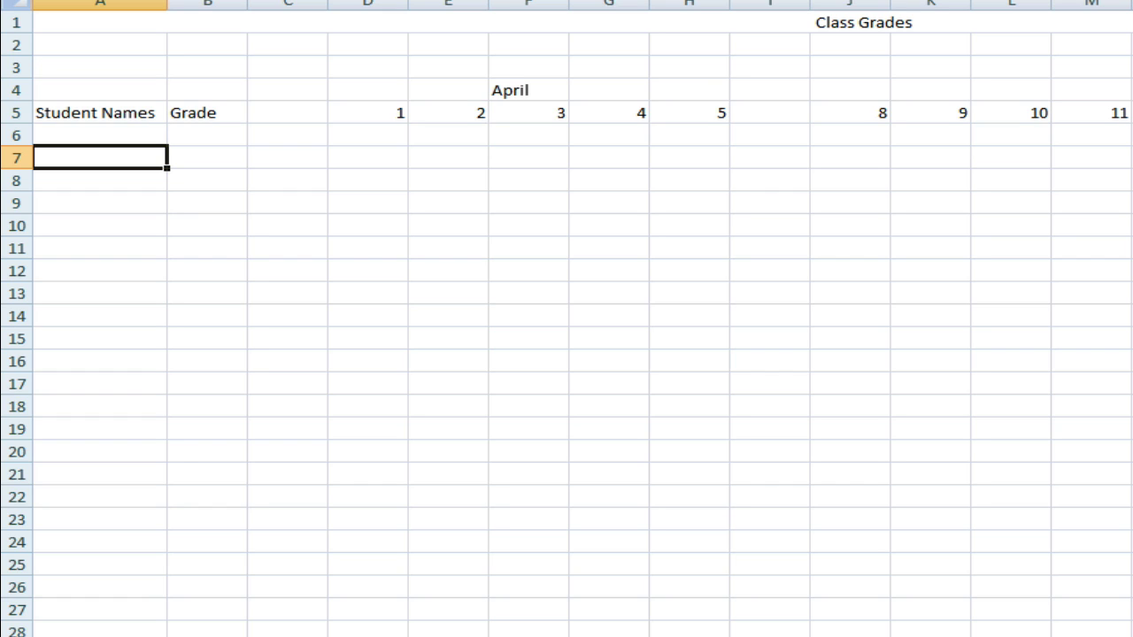
pyautogui.write('Indiana')
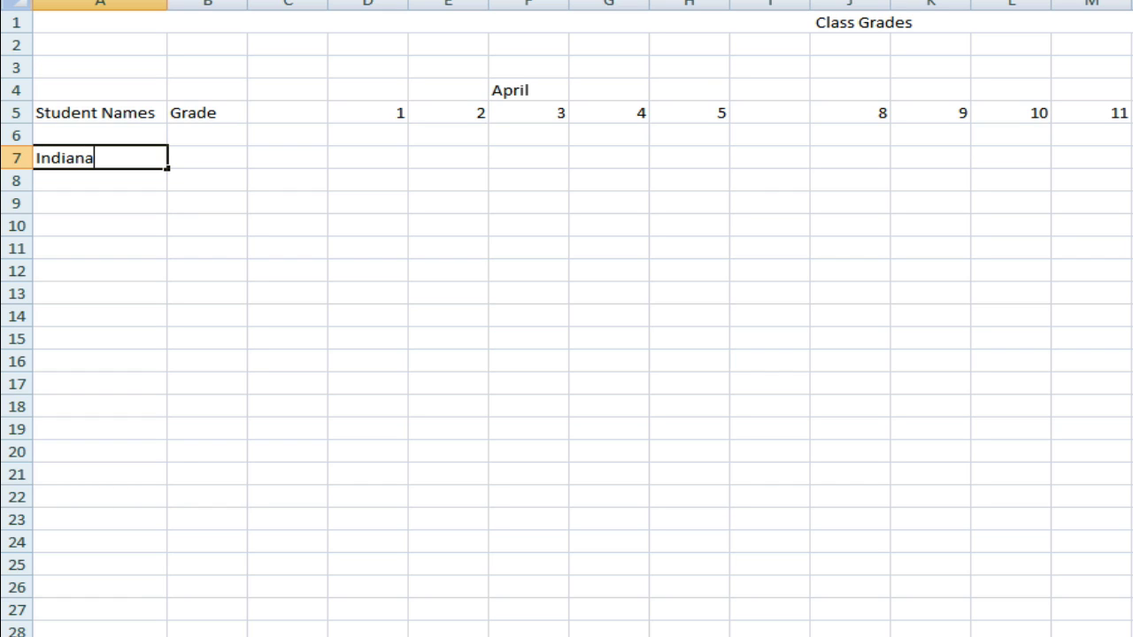
pyautogui.press('Return')
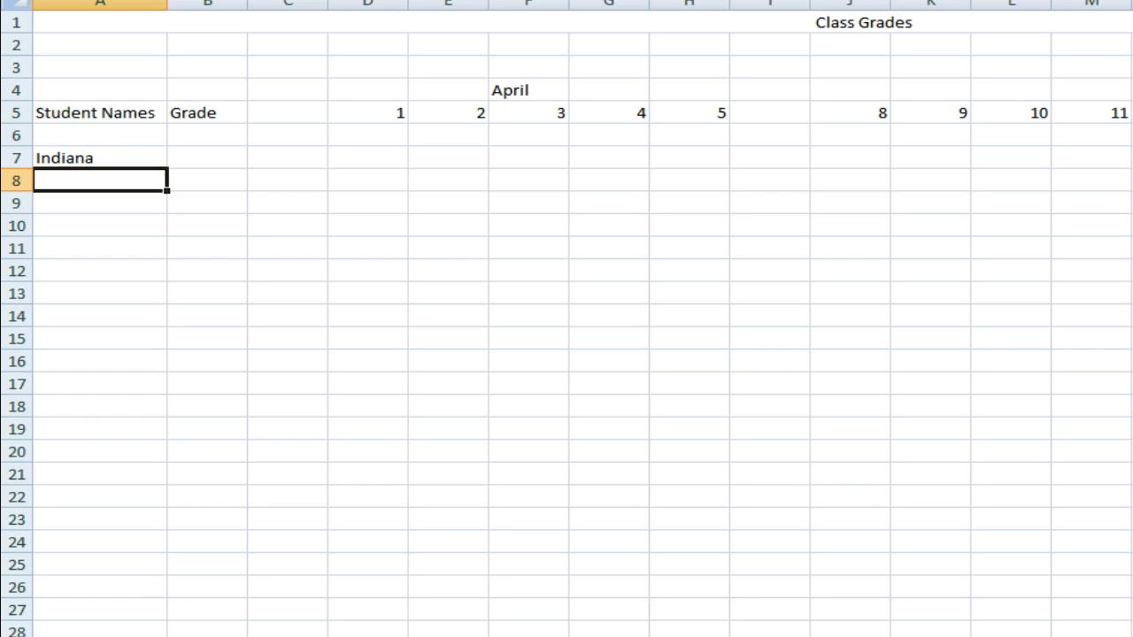
pyautogui.write('Helga')
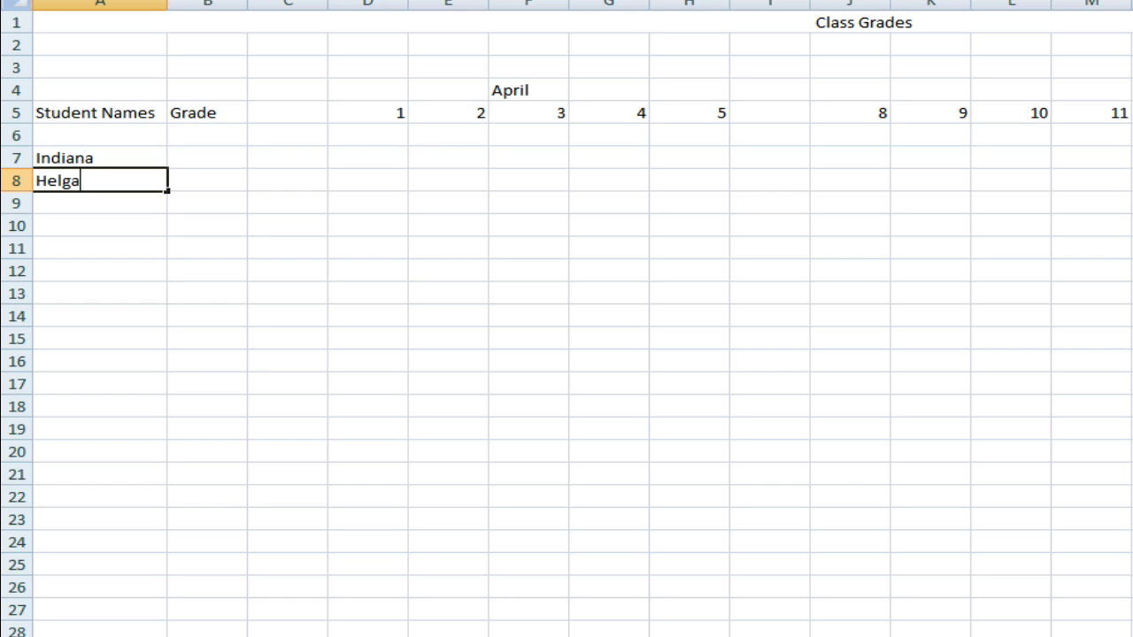
pyautogui.press('Return')
pyautogui.write('Jim')
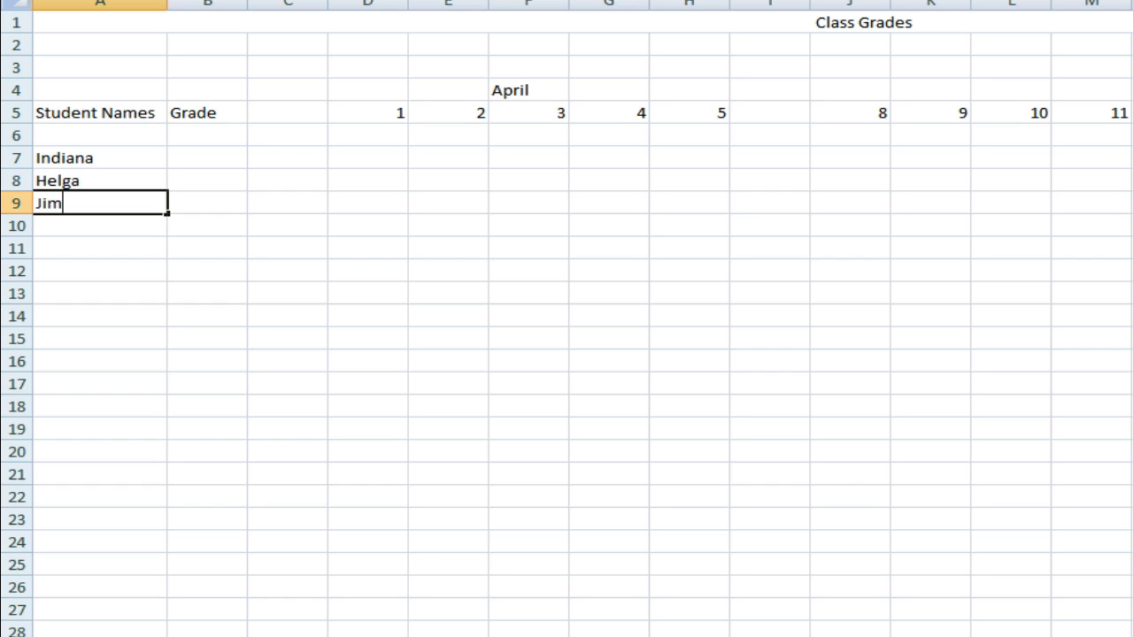
pyautogui.press('Return')
pyautogui.write('Fanta')
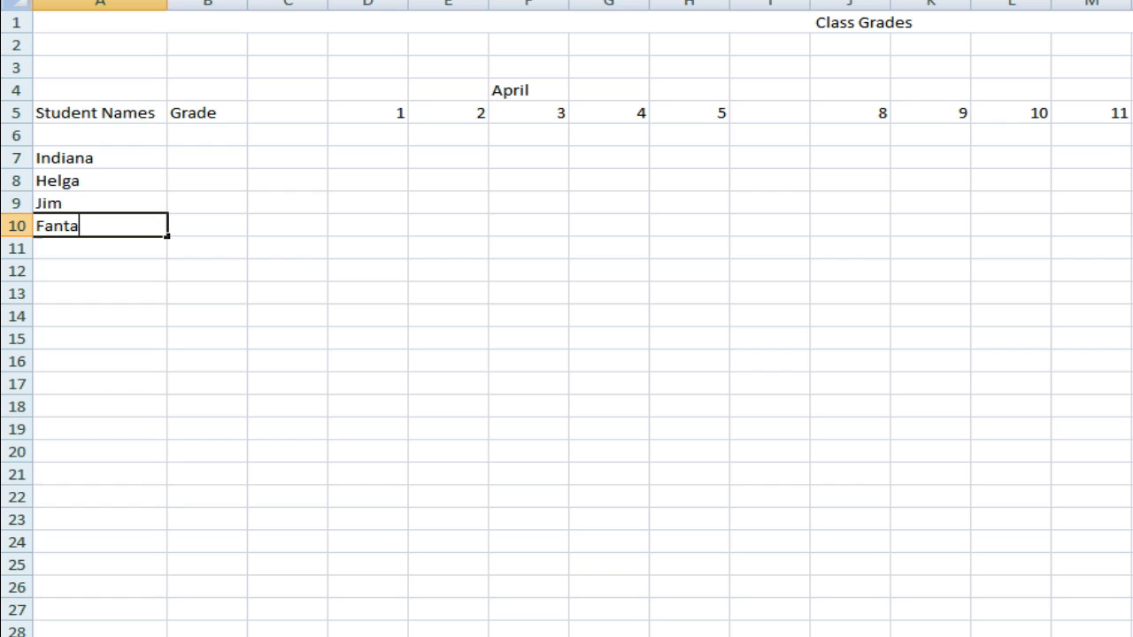
pyautogui.write('sia')
pyautogui.press('Return')
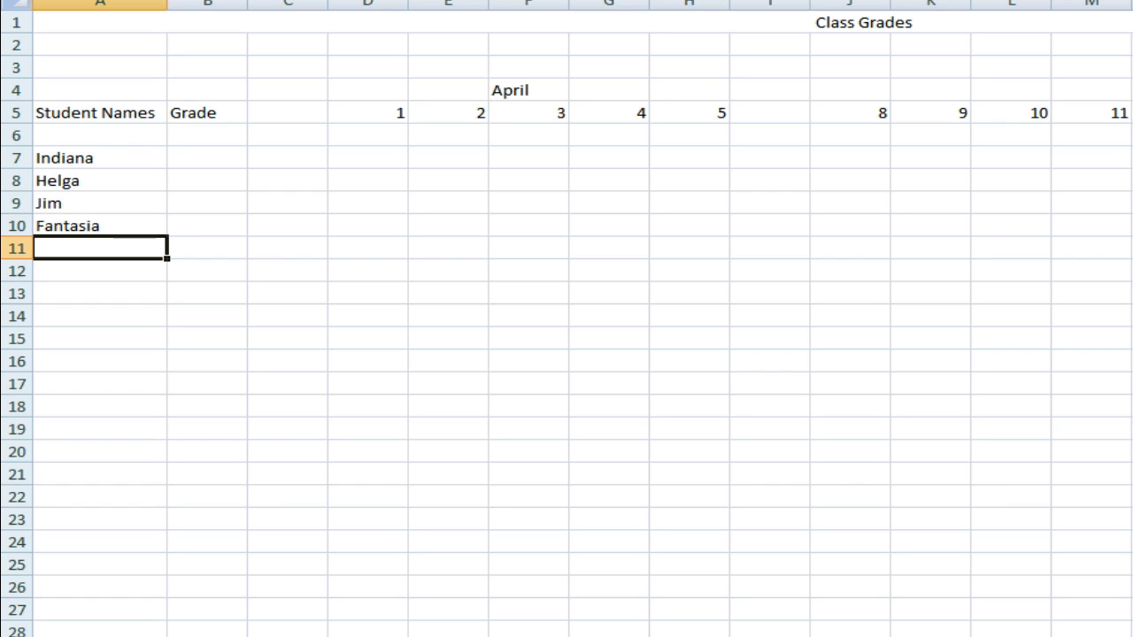
# Continue the student list with four more first names in cells A11 through A14.
pyautogui.write('JimBo')
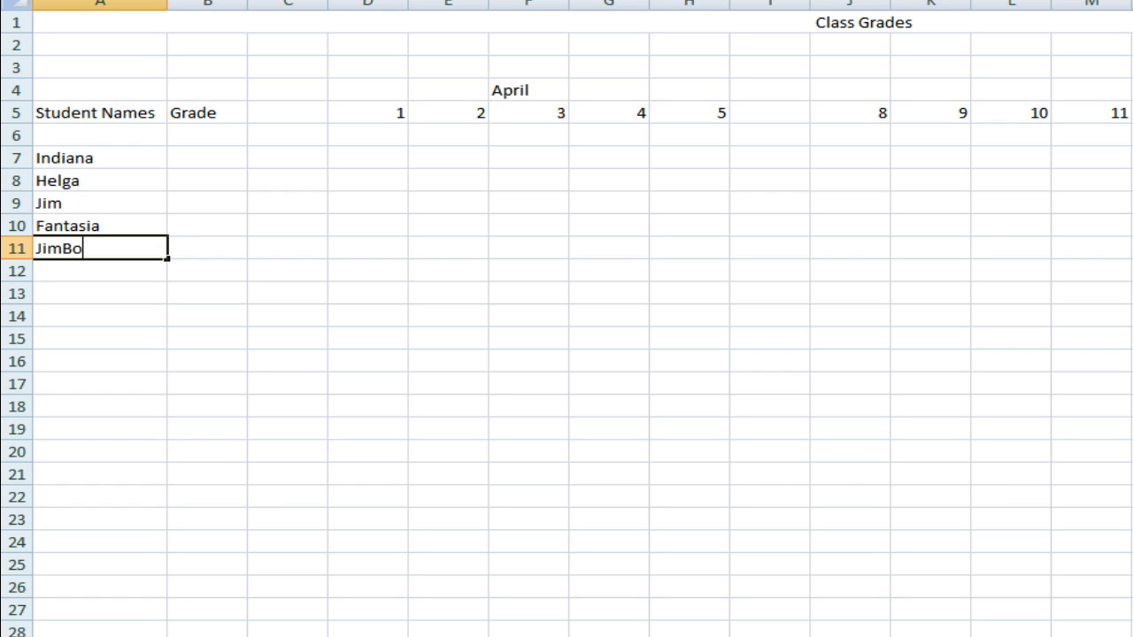
pyautogui.write('b')
pyautogui.press('Return')
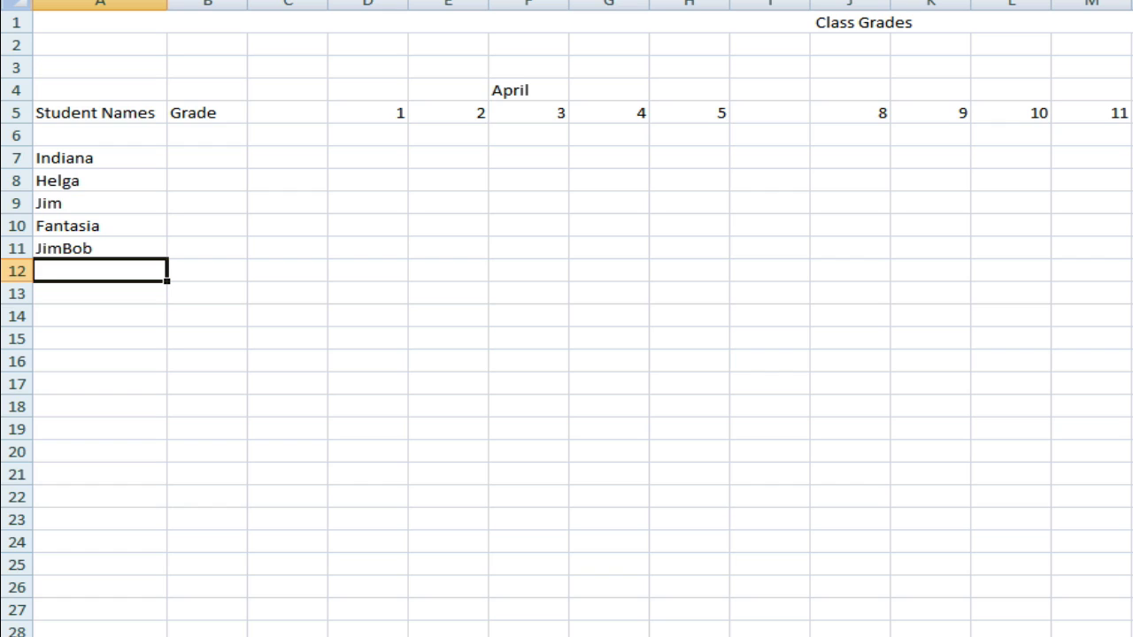
pyautogui.write('Sierra')
pyautogui.press('Return')
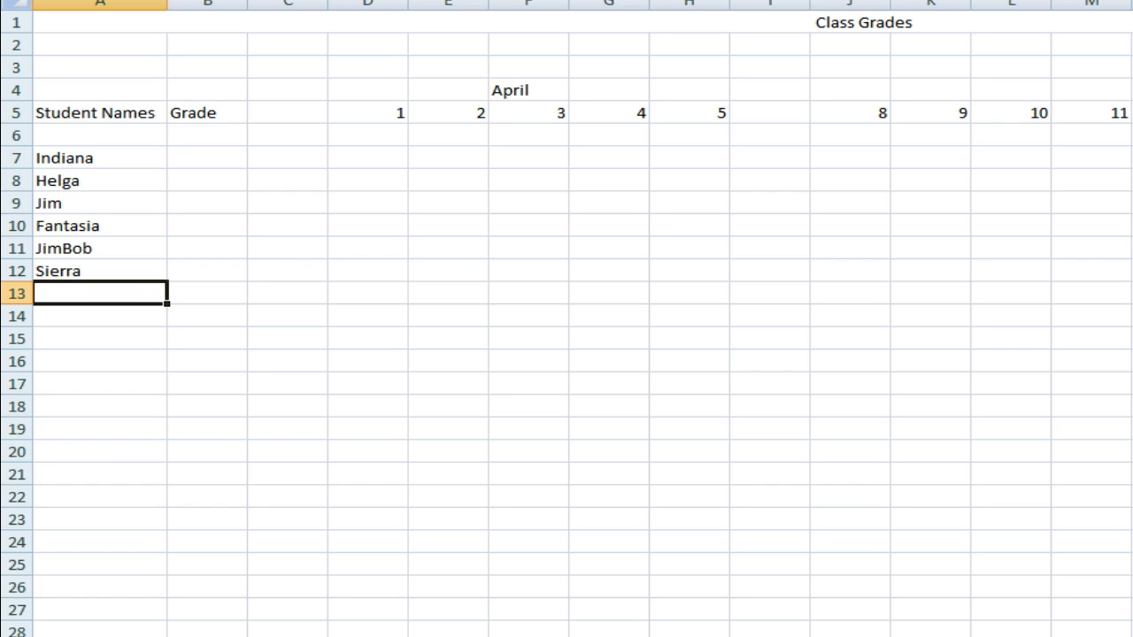
pyautogui.write('Montana')
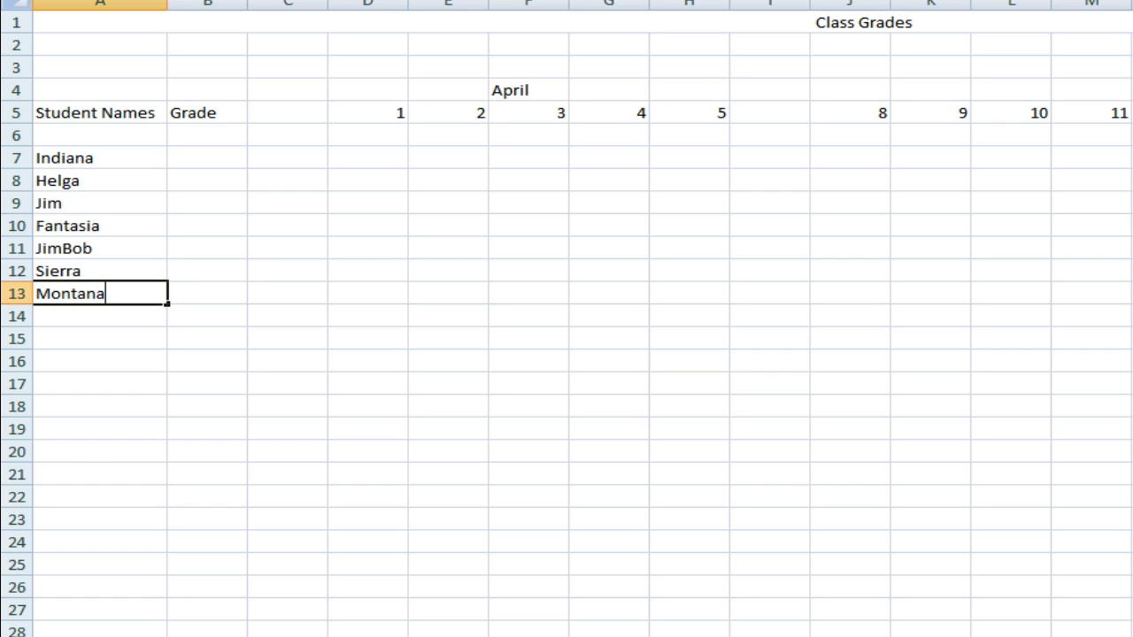
pyautogui.press('Return')
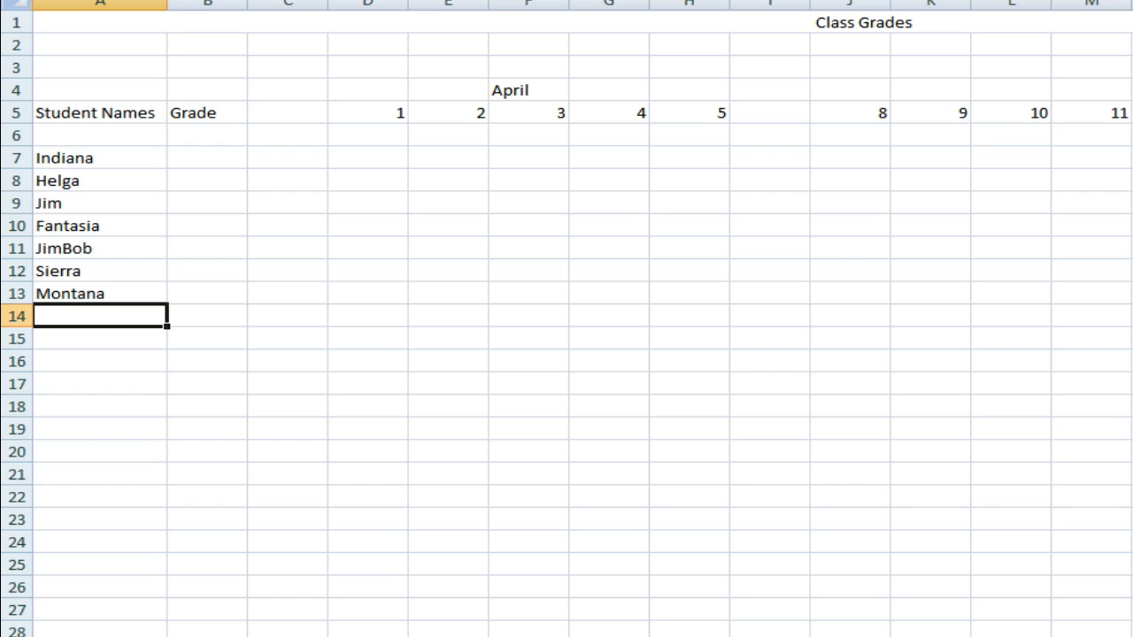
pyautogui.write('Apple')
pyautogui.press('Return')
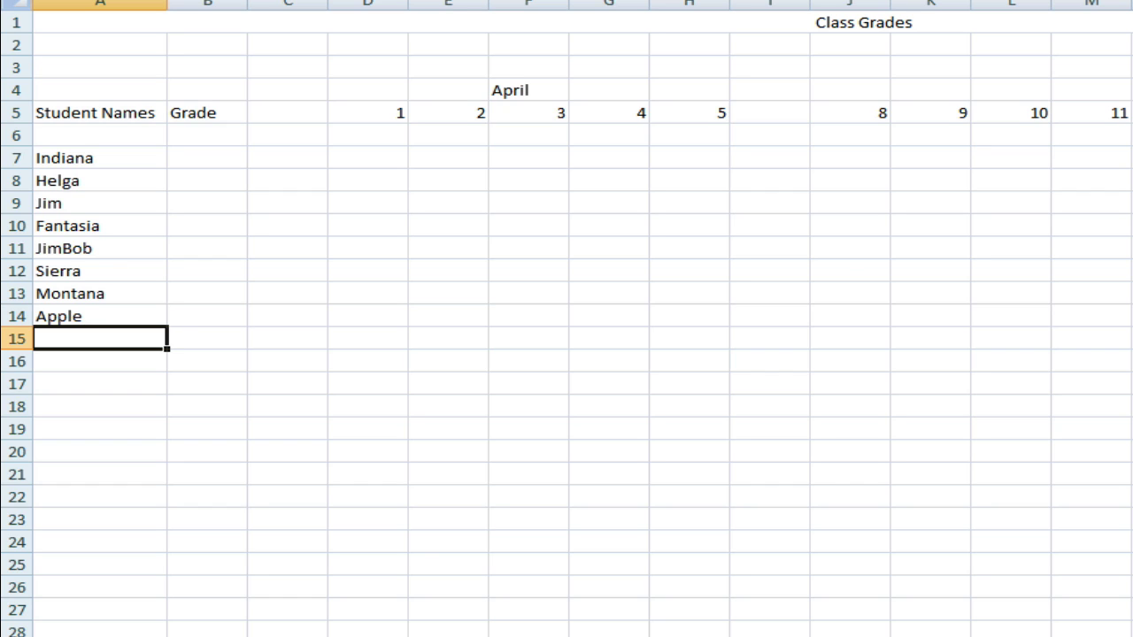
# Add the next four students' first names in cells A15 through A18.
pyautogui.write('Diane')
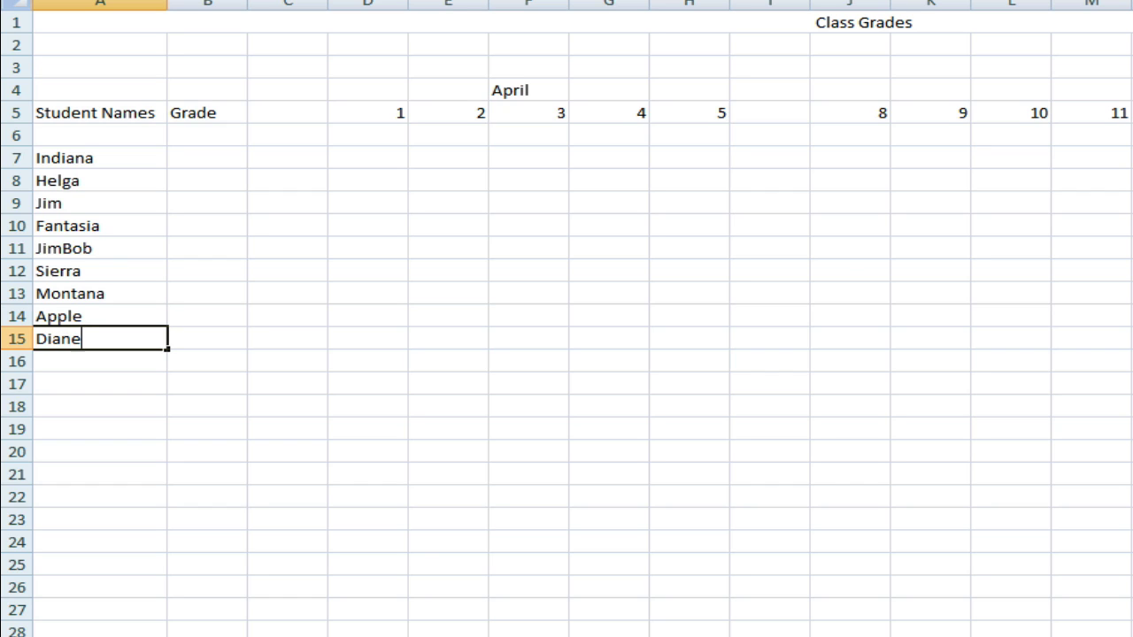
pyautogui.press('Return')
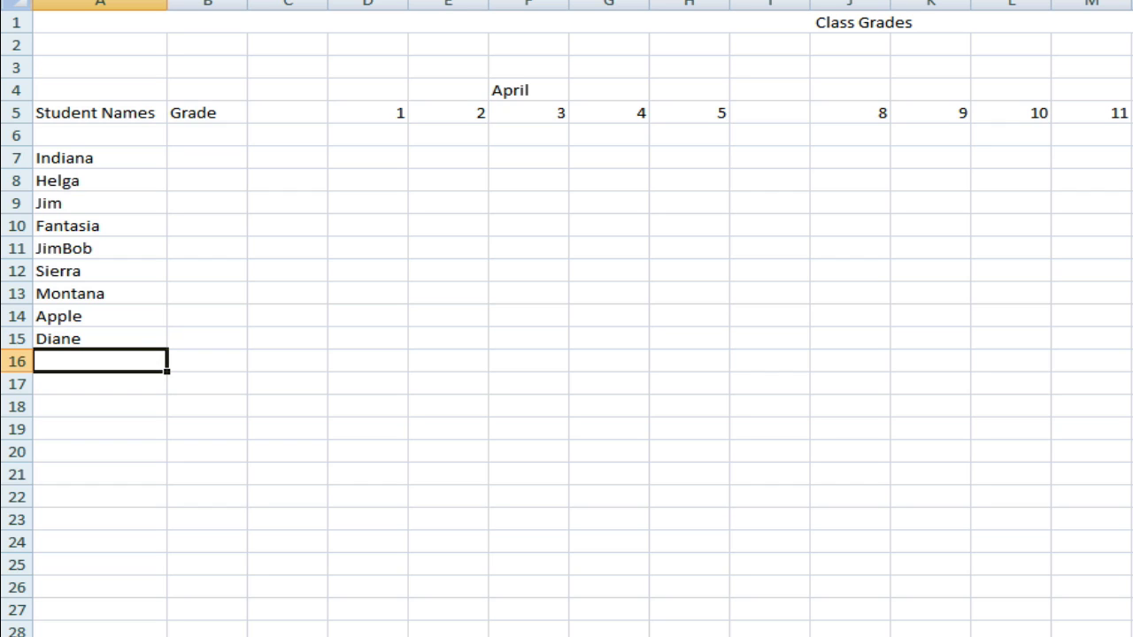
pyautogui.write('Yvonne')
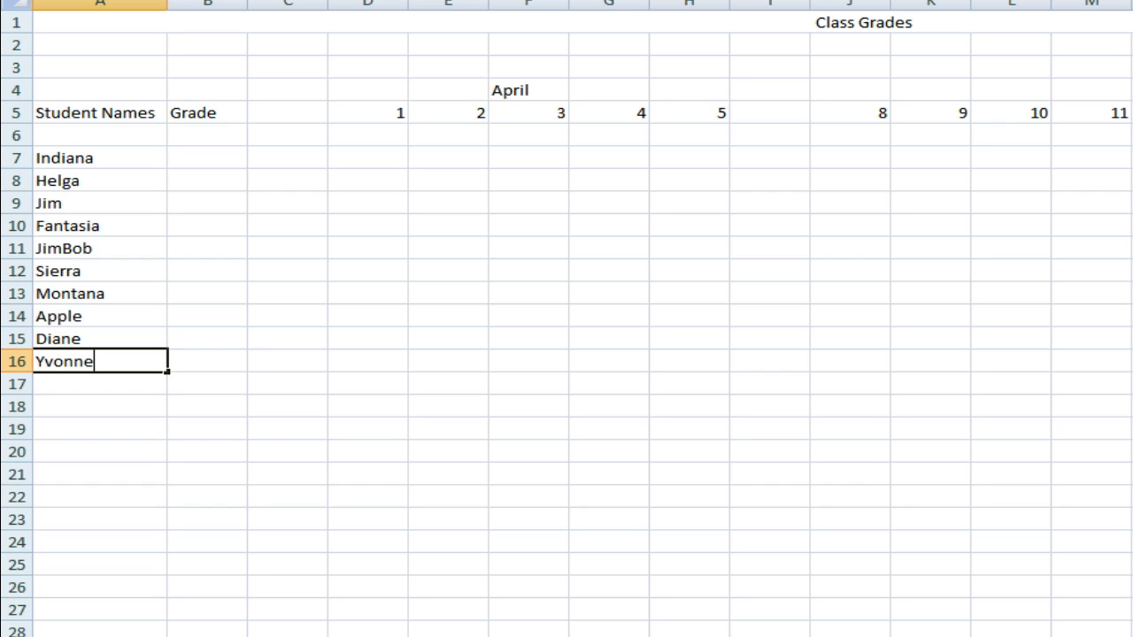
pyautogui.press('Return')
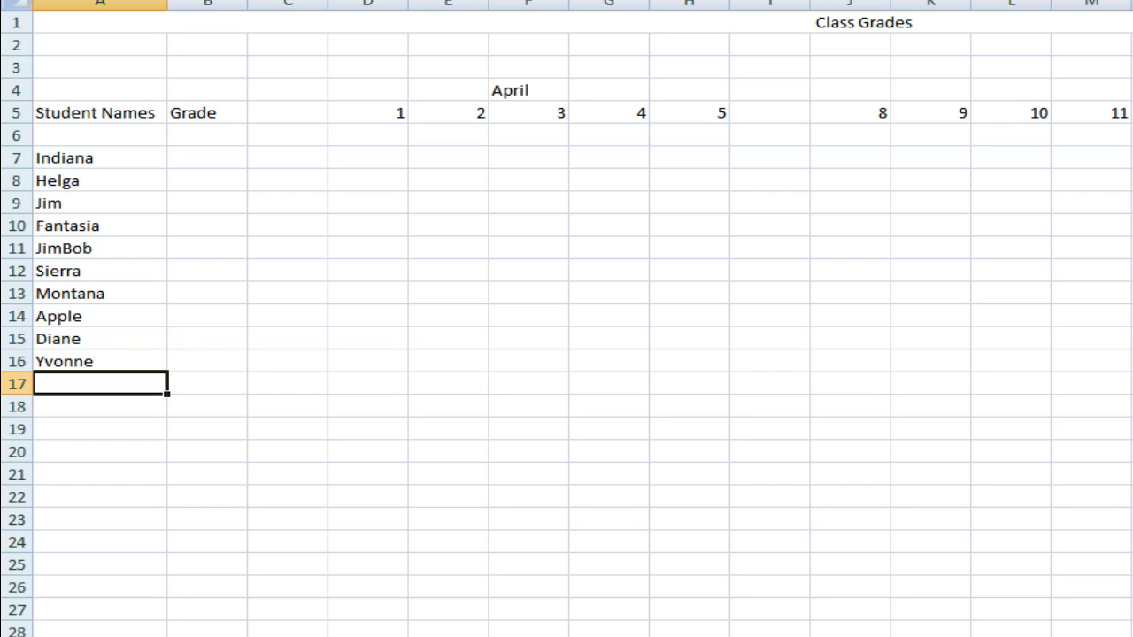
pyautogui.write('Samule')
pyautogui.press('BackSpace')
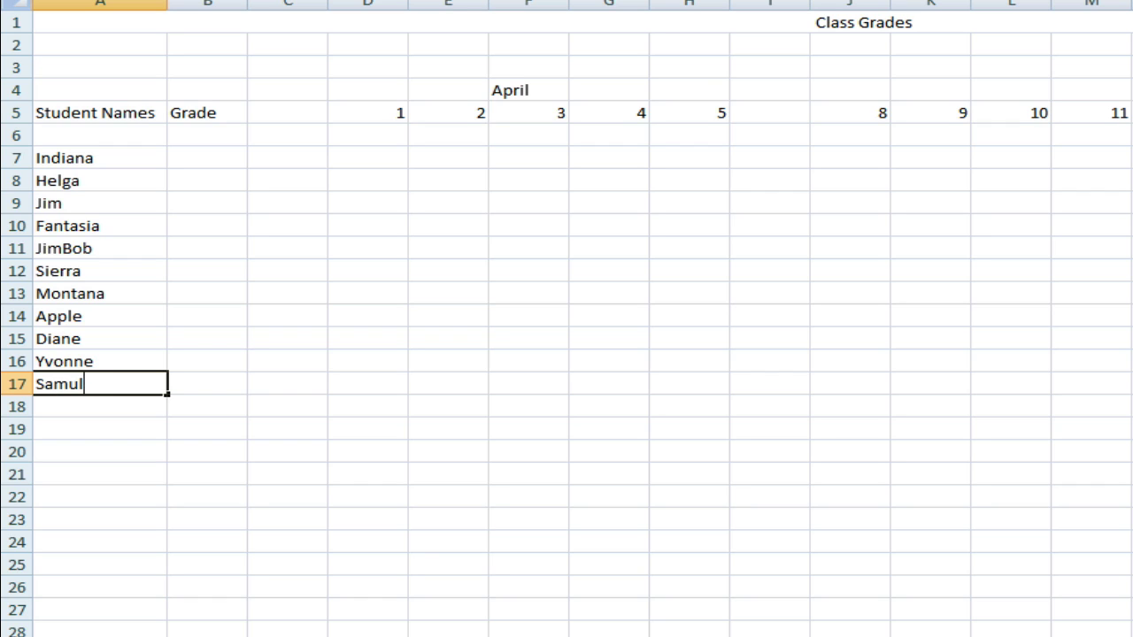
pyautogui.press('BackSpace')
pyautogui.write('el')
pyautogui.press('Return')
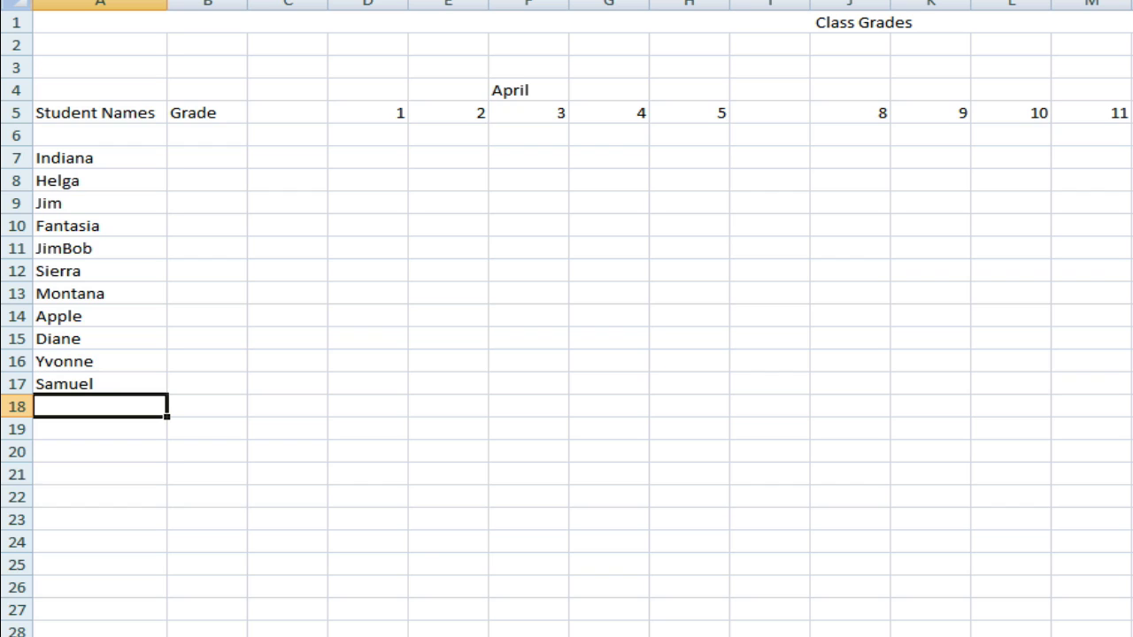
pyautogui.write('Brett')
pyautogui.press('Return')
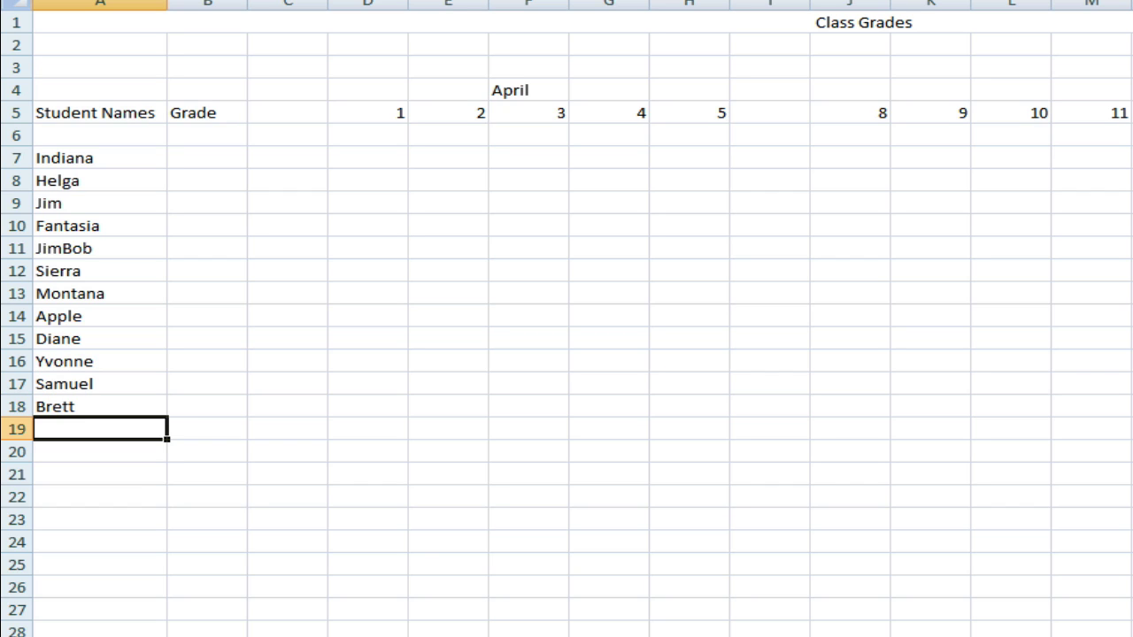
# Complete the student list with the last five first names in cells A19 through A23.
pyautogui.write('Mary')
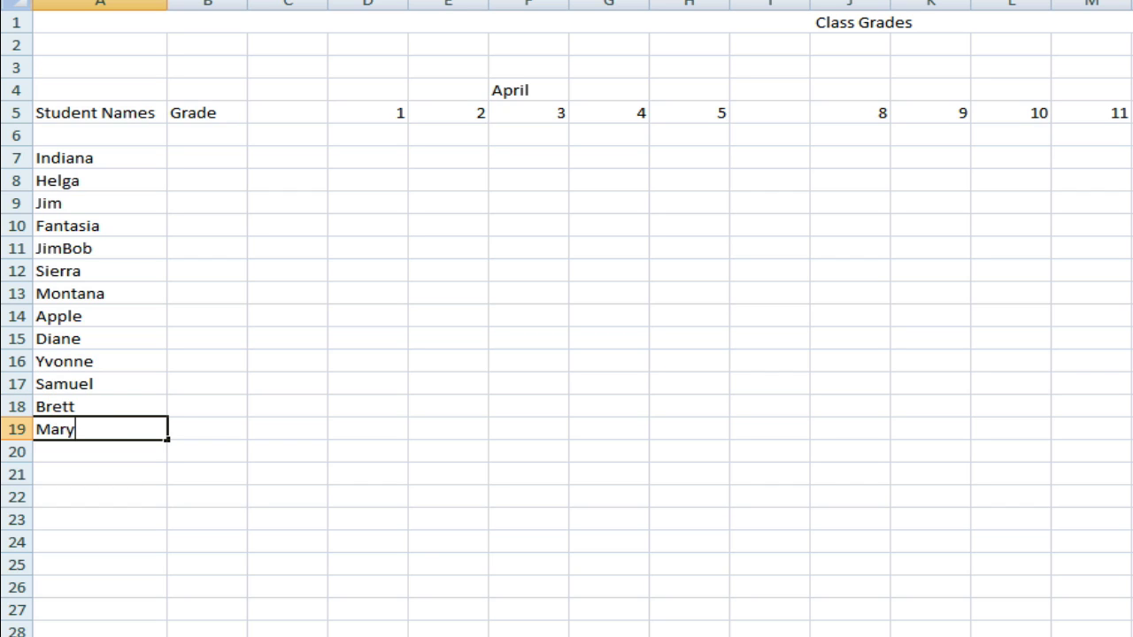
pyautogui.press('Return')
pyautogui.write('Sondra')
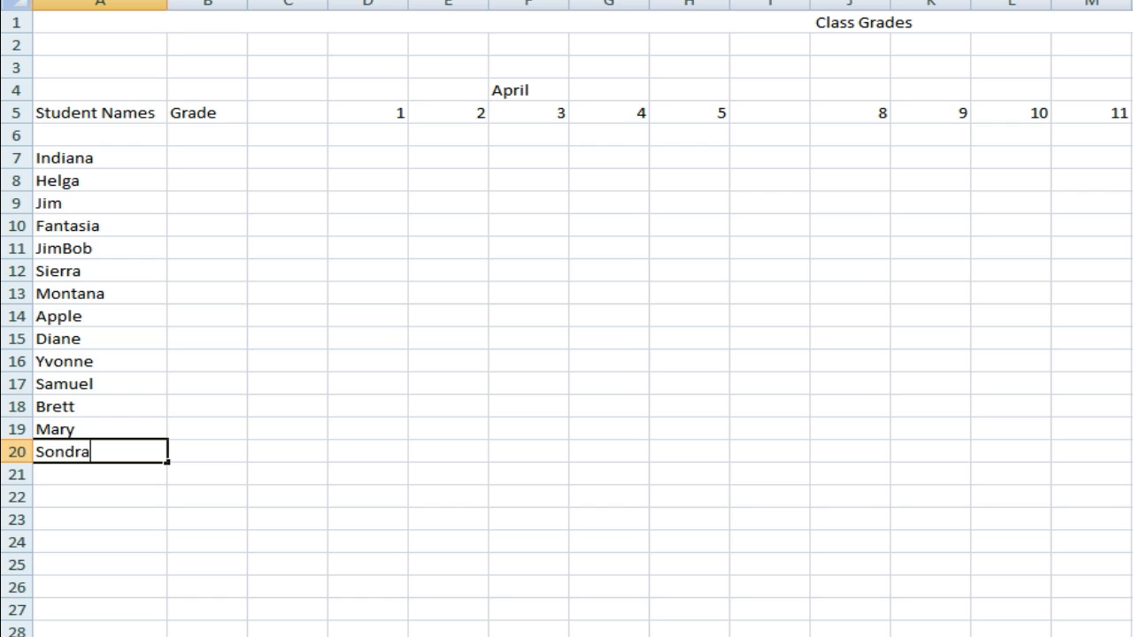
pyautogui.press('Return')
pyautogui.write('Andy')
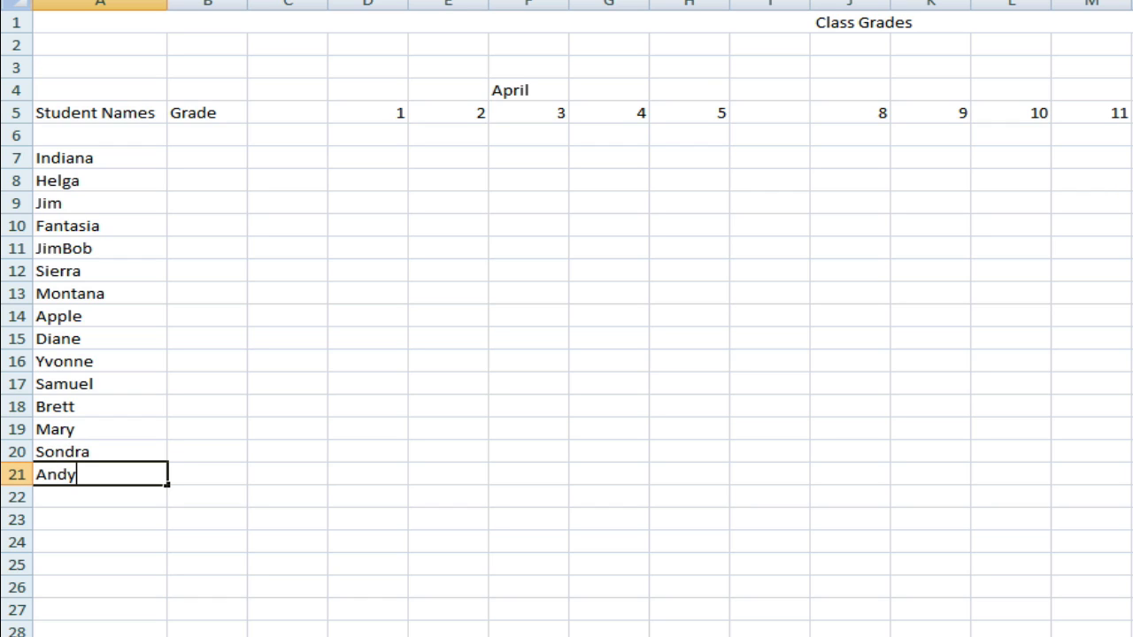
pyautogui.press('Return')
pyautogui.write('Baron')
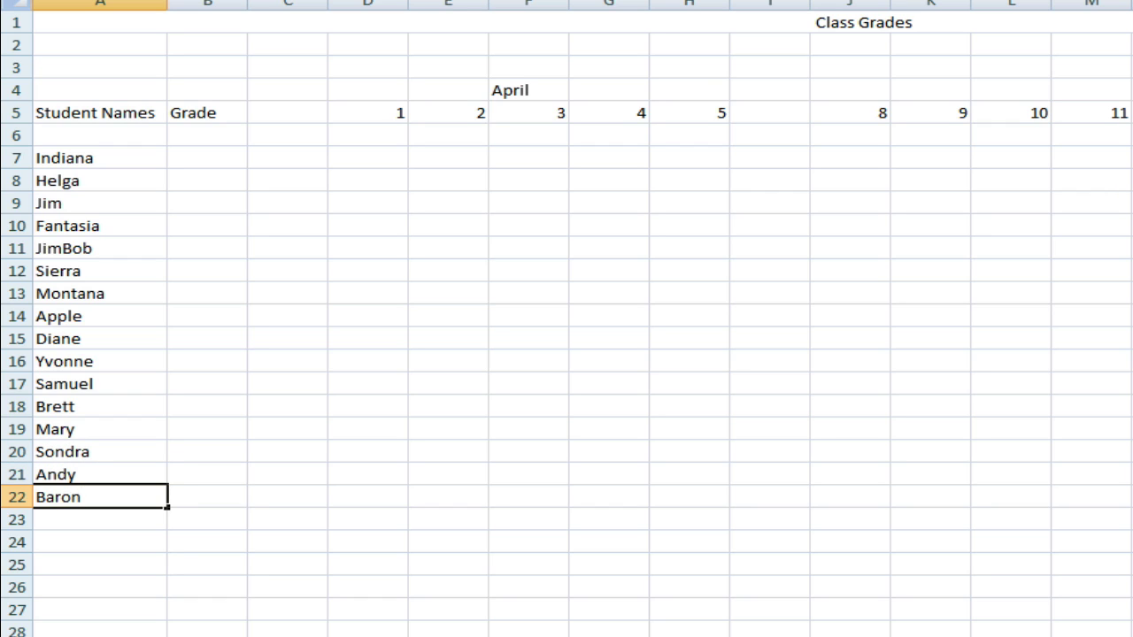
pyautogui.press('Return')
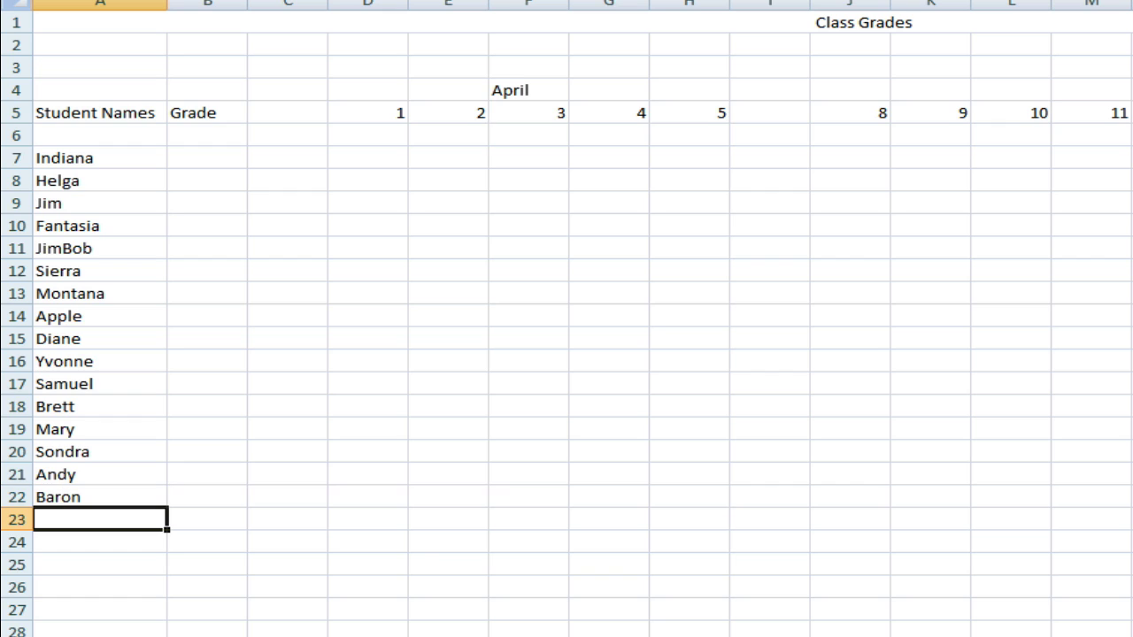
pyautogui.write('Irwin')
pyautogui.press('Tab')
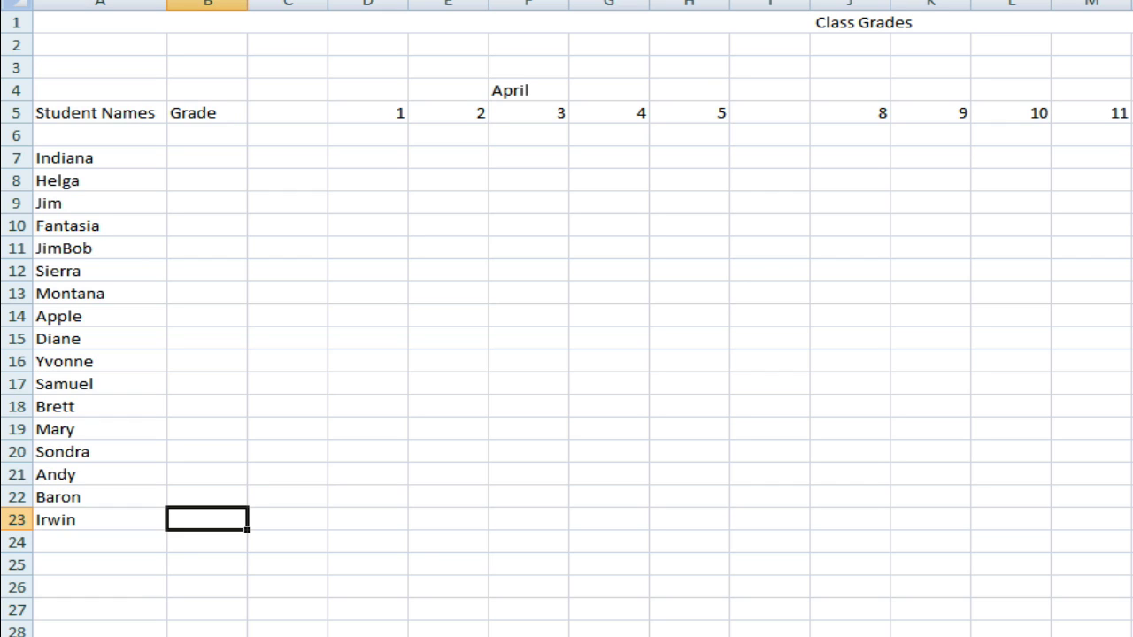
# Enter the grade levels 9, 10, 10 and 10 for the first four students in cells B7 through B10.
pyautogui.press('Up')
pyautogui.press('Up')
pyautogui.press('Up')
pyautogui.press('Up')
pyautogui.press('Up')
pyautogui.press('Up')
pyautogui.press('Up')
pyautogui.press('Up')
pyautogui.press('Up')
pyautogui.press('Up')
pyautogui.press('Up')
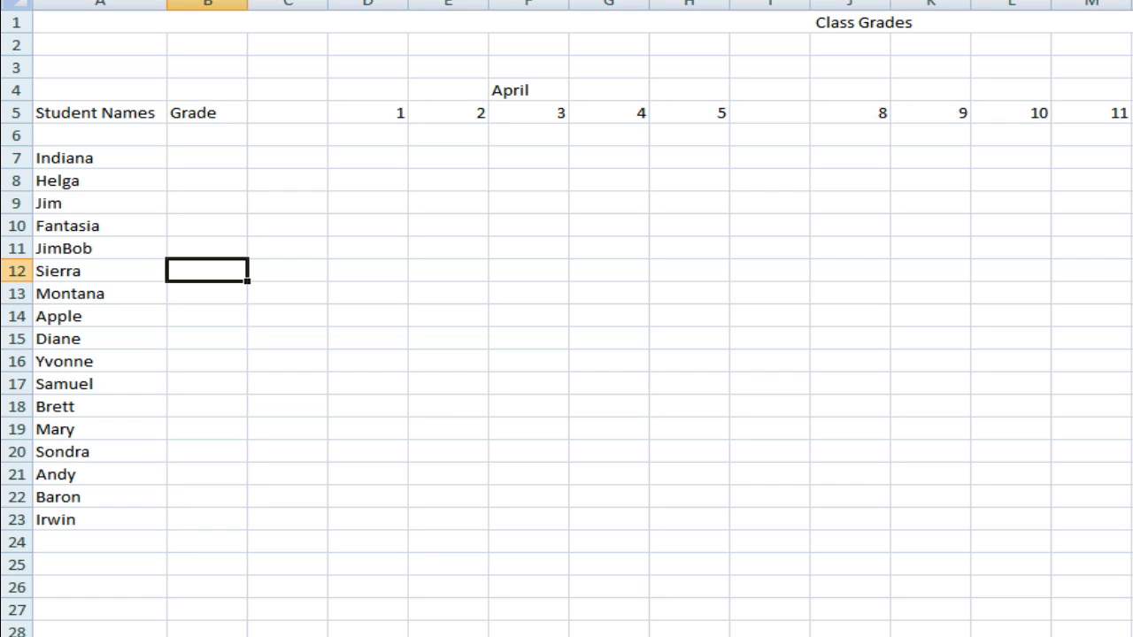
pyautogui.press('Up')
pyautogui.press('Up')
pyautogui.press('Up')
pyautogui.press('Up')
pyautogui.press('Up')
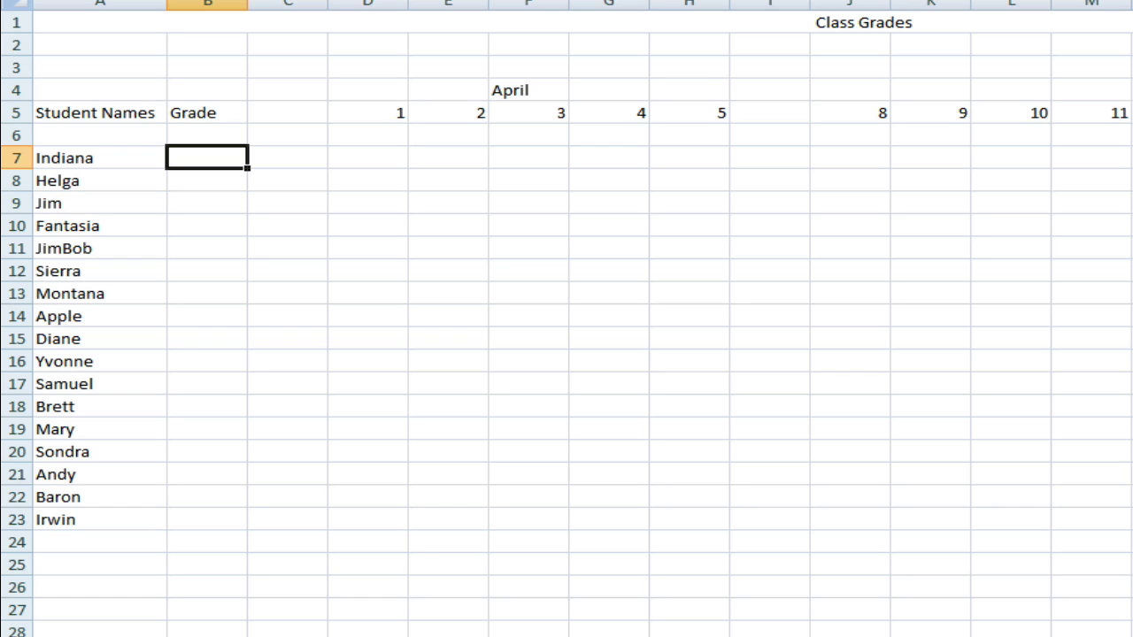
pyautogui.write('9')
pyautogui.press('Return')
pyautogui.write('10')
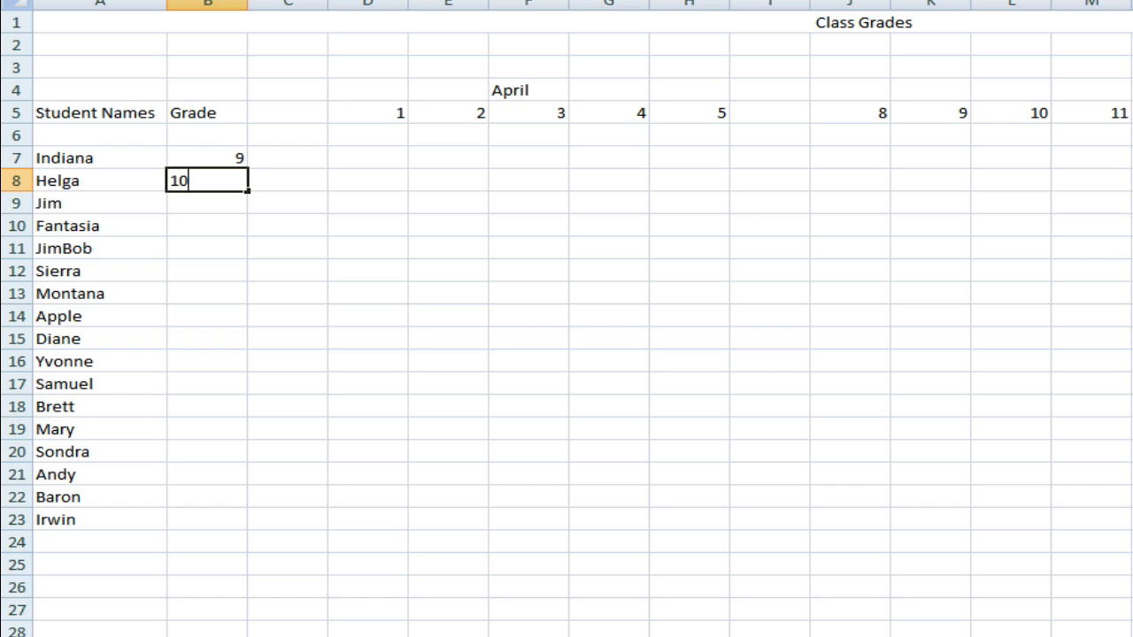
pyautogui.press('Return')
pyautogui.write('10')
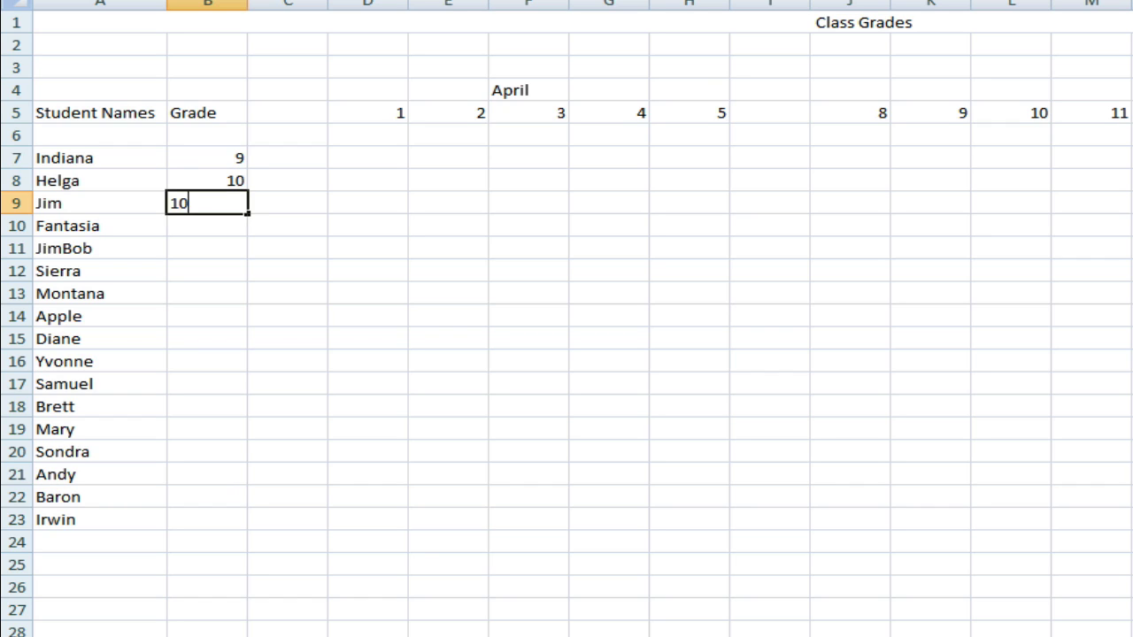
pyautogui.press('Return')
pyautogui.write('10')
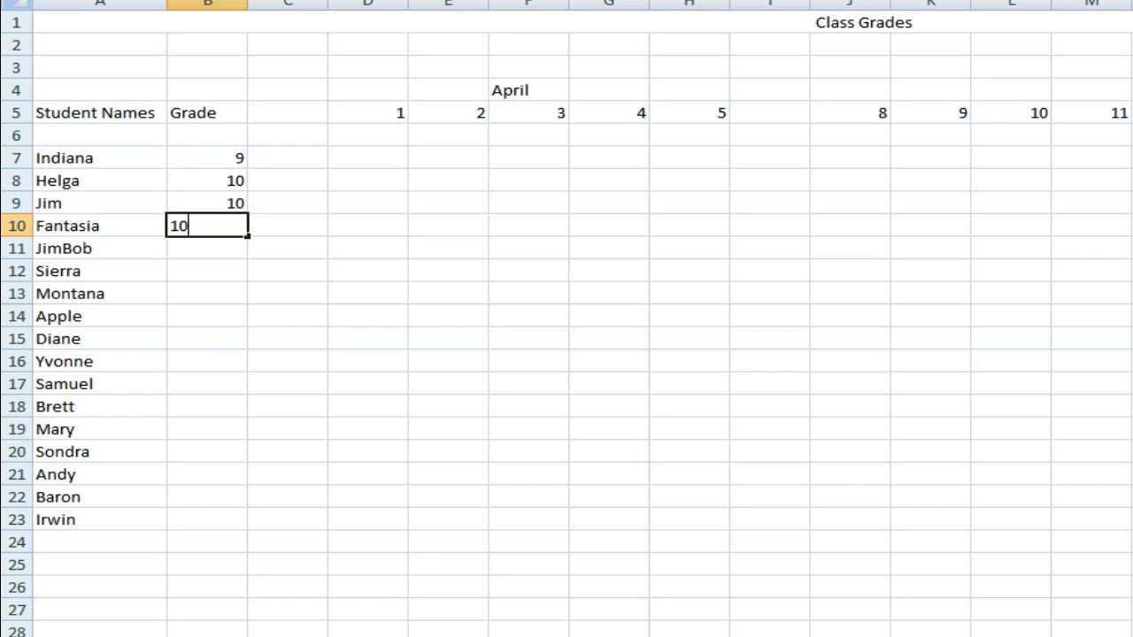
pyautogui.press('Return')
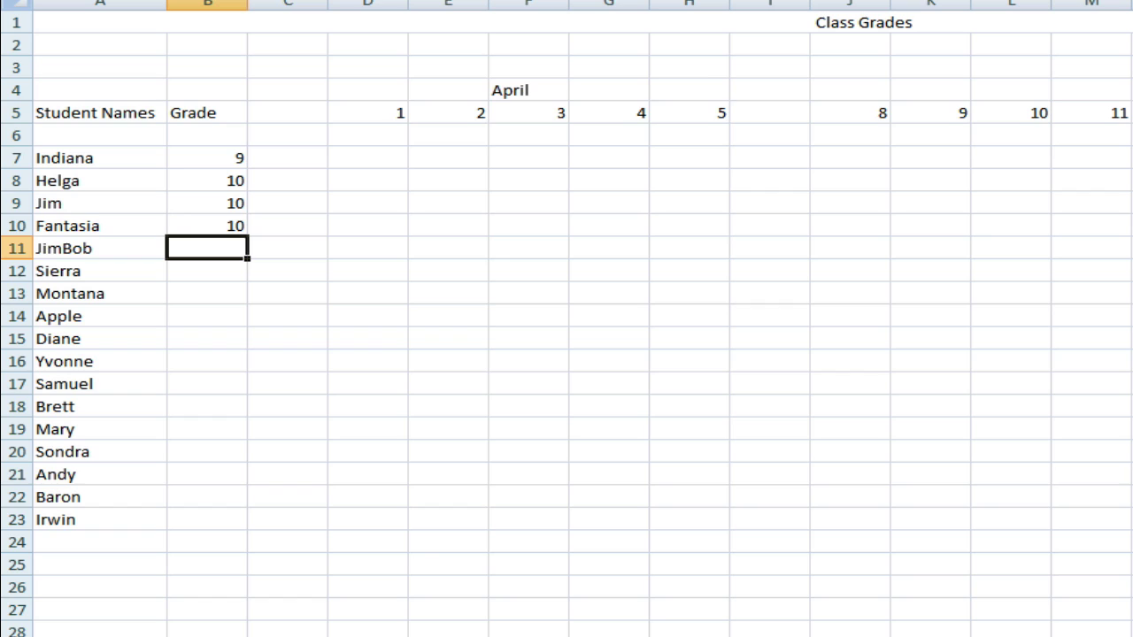
# Enter the grade levels 9, 9, 10 and 10 in cells B11 through B14.
pyautogui.write('9')
pyautogui.press('Return')
pyautogui.write('9')
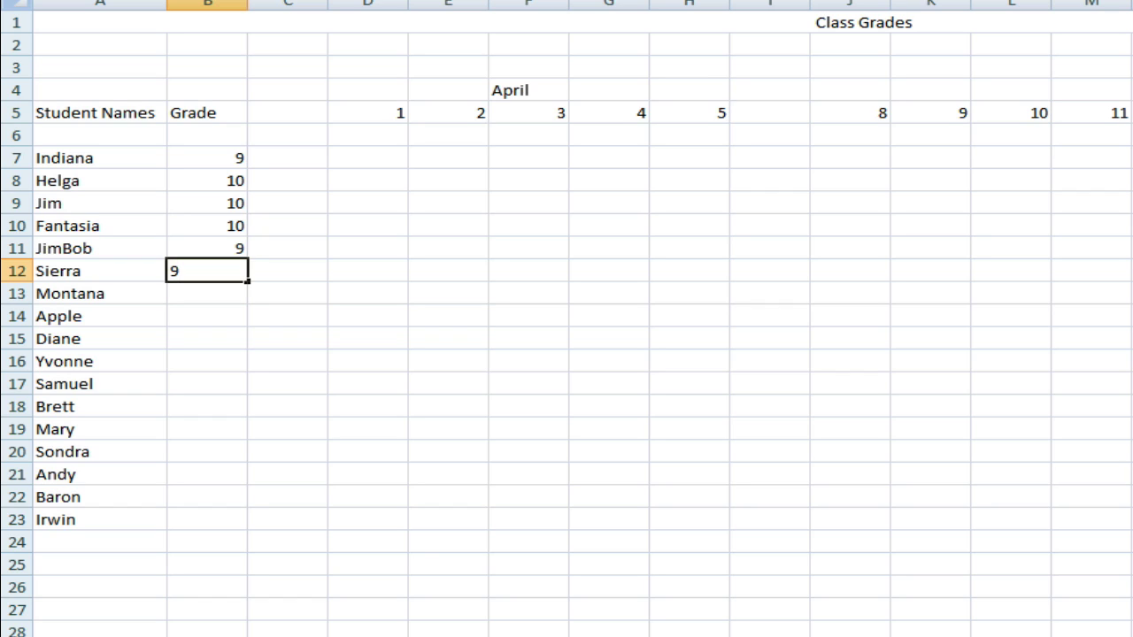
pyautogui.press('Return')
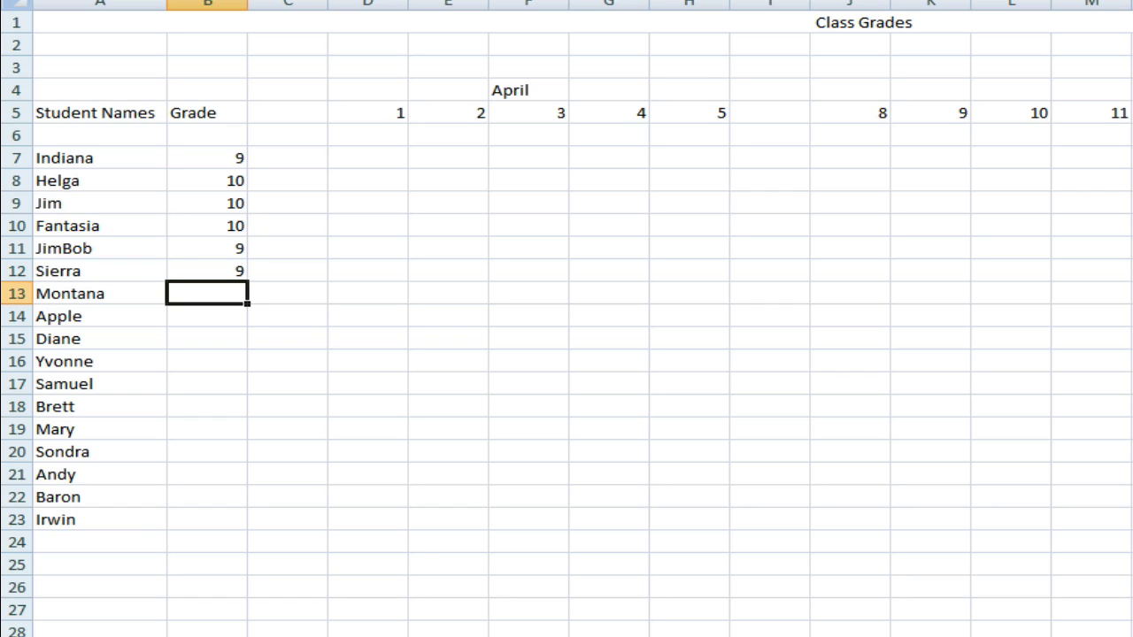
pyautogui.write('10')
pyautogui.press('Return')
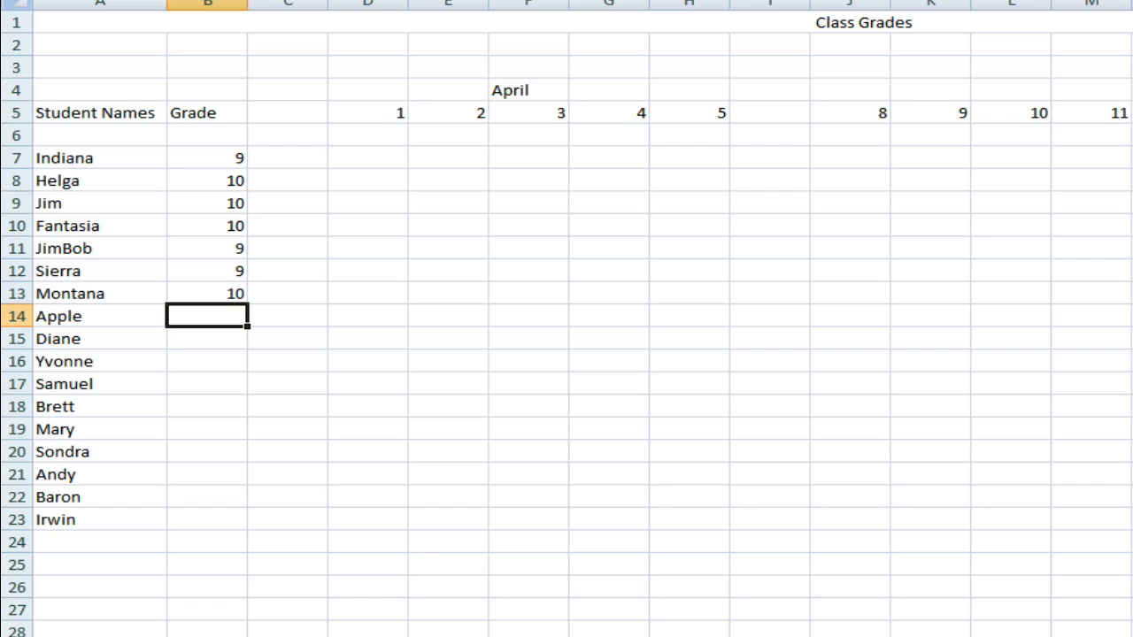
pyautogui.write('10')
pyautogui.press('Return')
# Fill the Grade column with 10 for each of the four students in cells B15 through B18.
pyautogui.write('10')
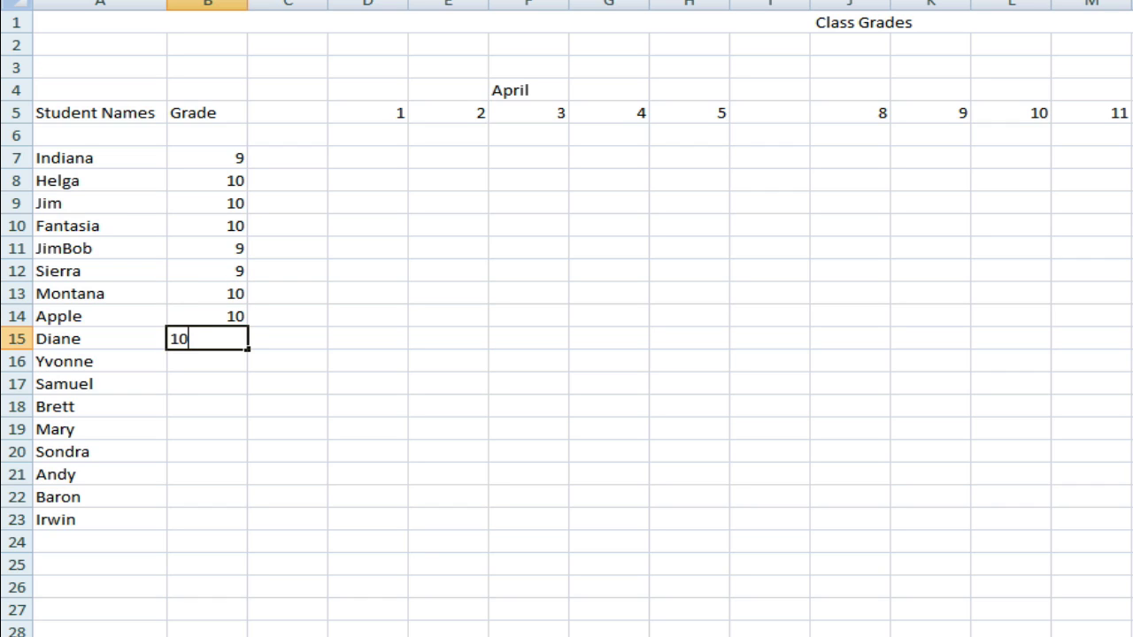
pyautogui.press('Return')
pyautogui.write('10')
pyautogui.press('Return')
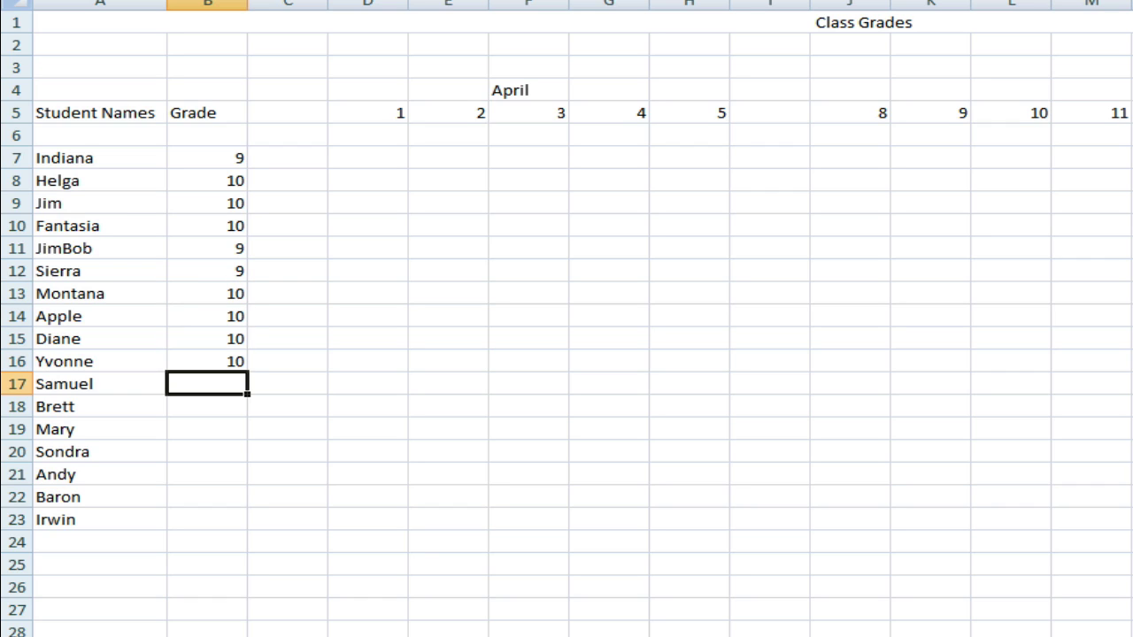
pyautogui.write('10')
pyautogui.press('Return')
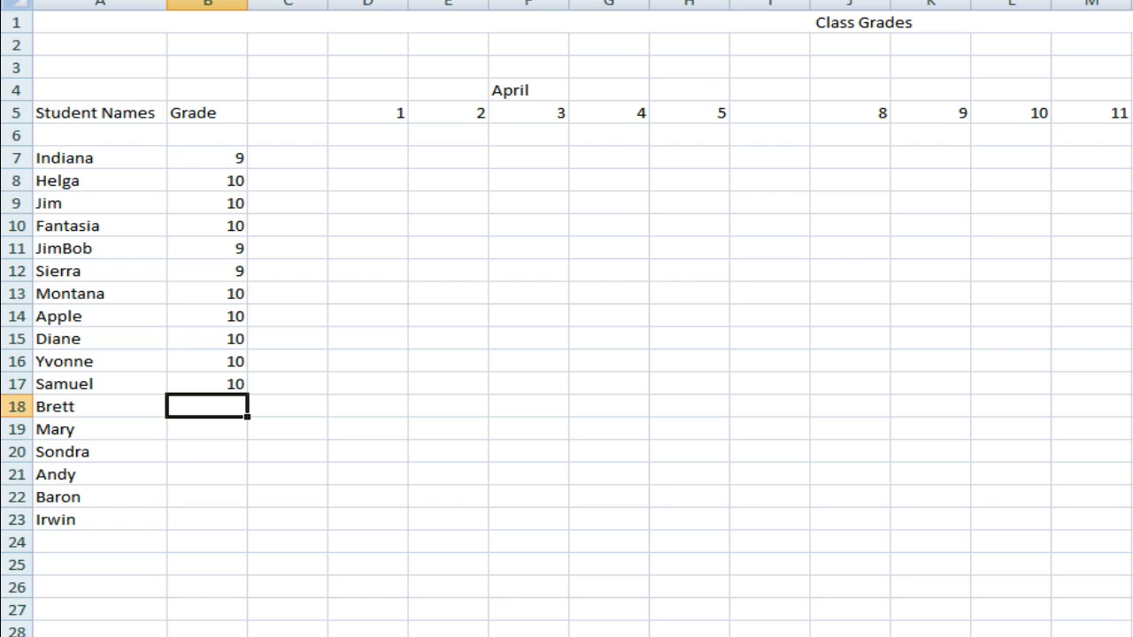
pyautogui.write('10')
pyautogui.press('Return')
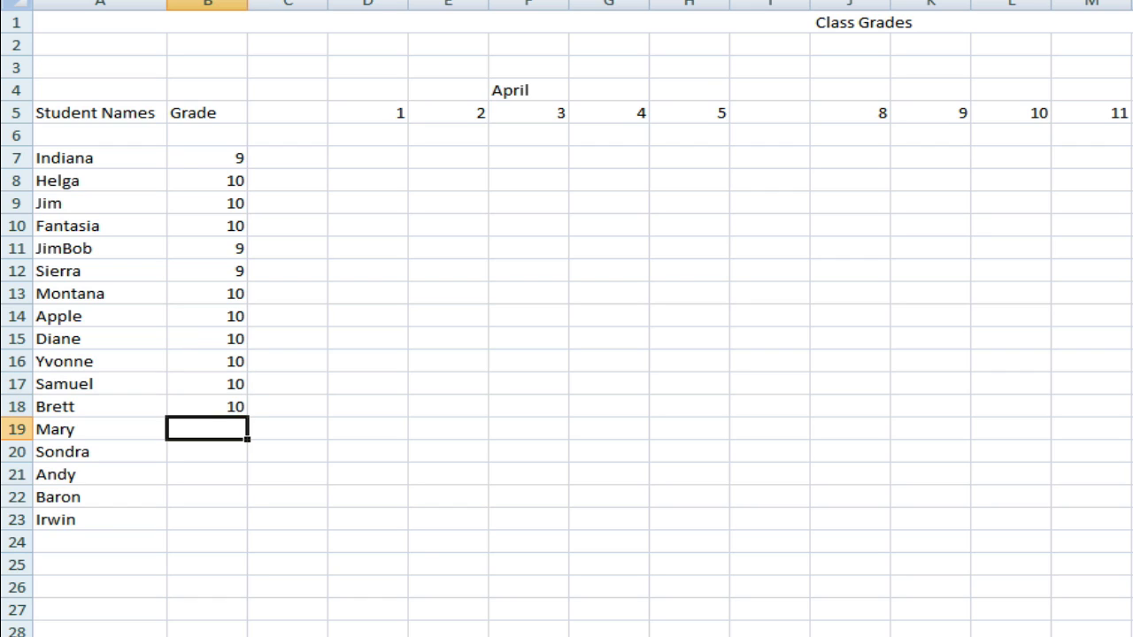
# Complete the Grade column with 9, 9, 9, 10 and 10 in cells B19 through B23.
pyautogui.write('9')
pyautogui.press('Return')
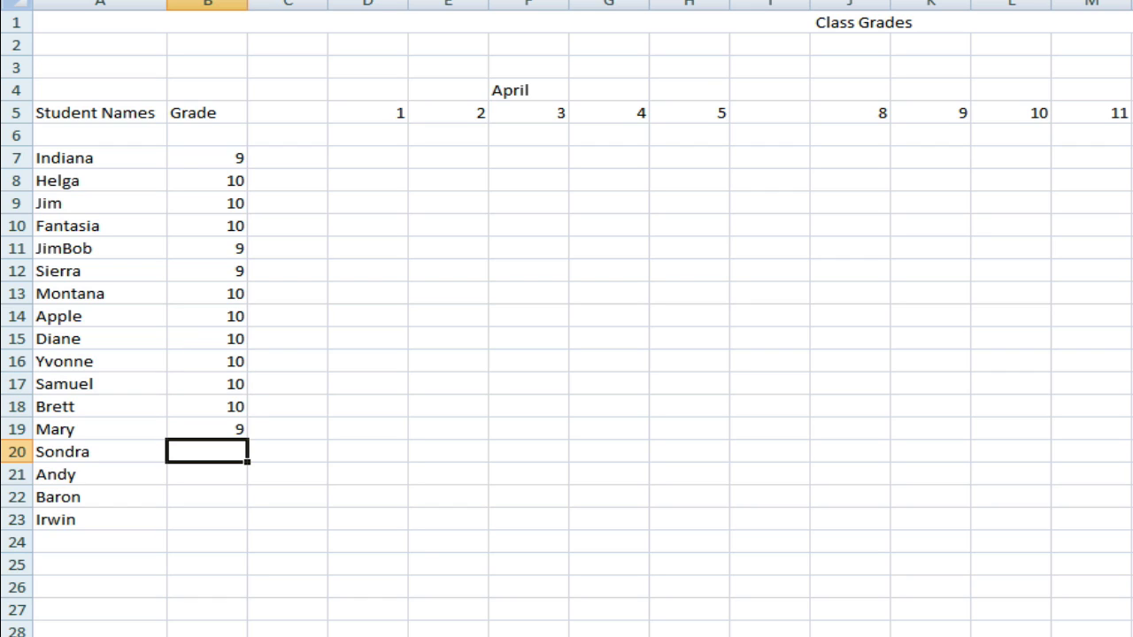
pyautogui.write('9')
pyautogui.press('Return')
pyautogui.write('9')
pyautogui.press('Return')
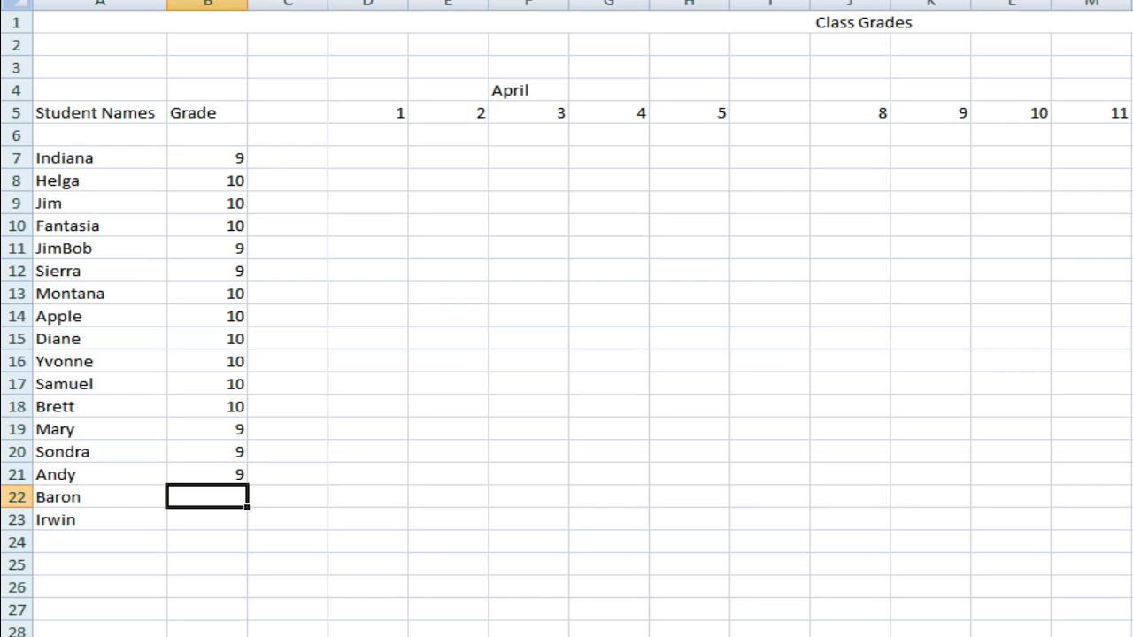
pyautogui.write('10')
pyautogui.press('Return')
pyautogui.write('10')
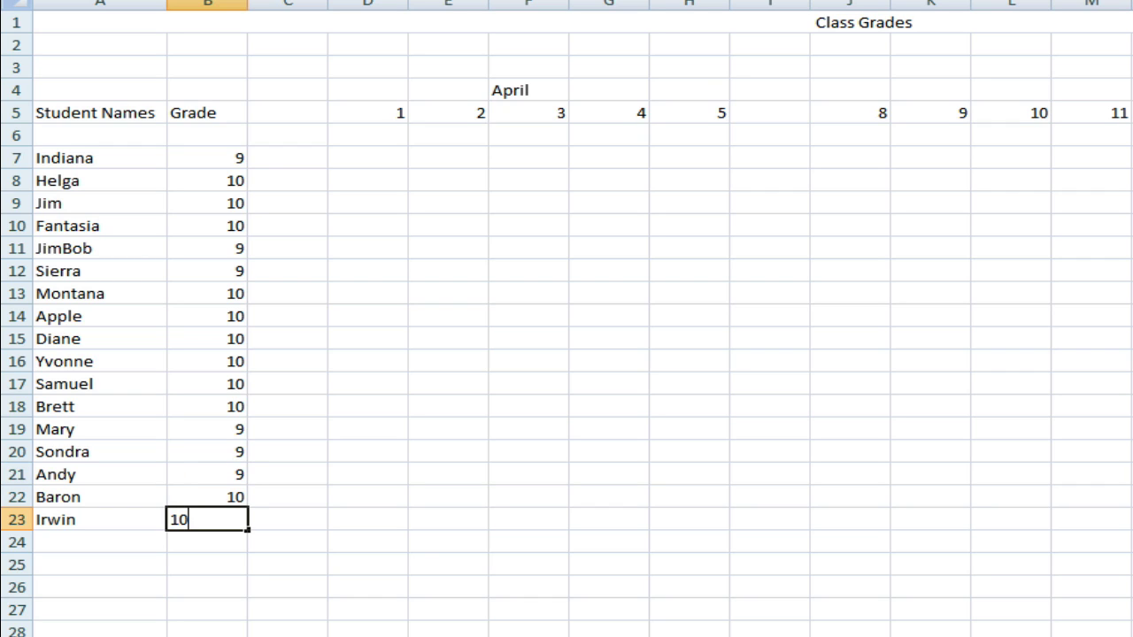
pyautogui.press('Tab')
# Label the April 1 column "Quiz" in cell D6, directly below the day number.
pyautogui.press('Tab')
pyautogui.press('Up')
pyautogui.press('Up')
pyautogui.press('Up')
pyautogui.press('Up')
pyautogui.press('Up')
pyautogui.press('Up')
pyautogui.press('Up')
pyautogui.press('Up')
pyautogui.press('Up')
pyautogui.press('Up')
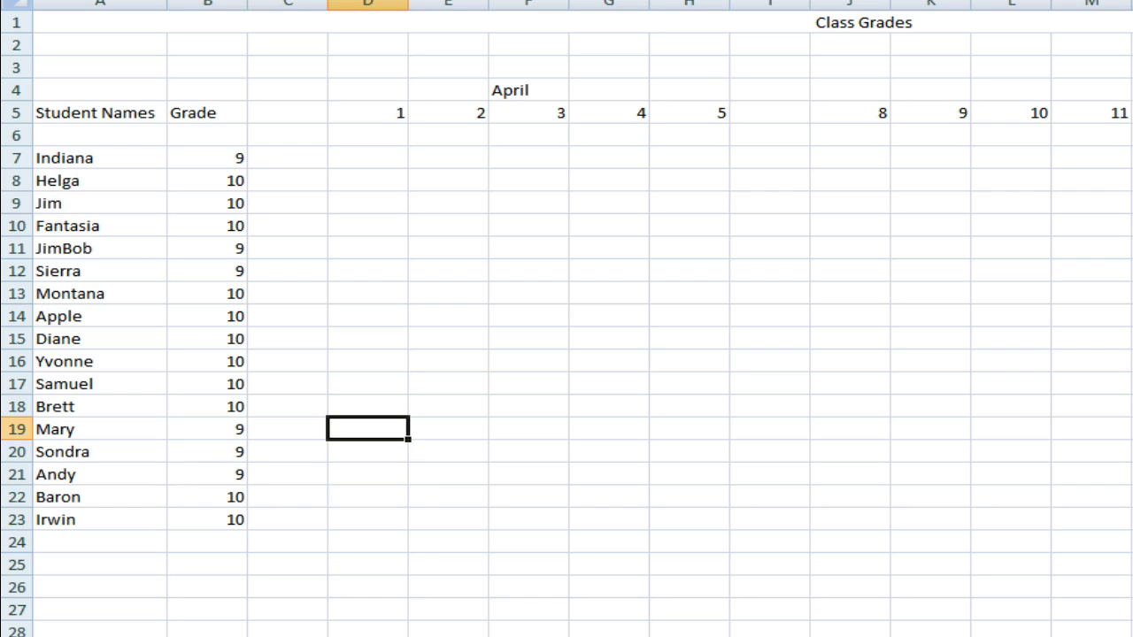
pyautogui.press('Up')
pyautogui.press('Up')
pyautogui.press('Up')
pyautogui.press('Up')
pyautogui.press('Up')
pyautogui.press('Up')
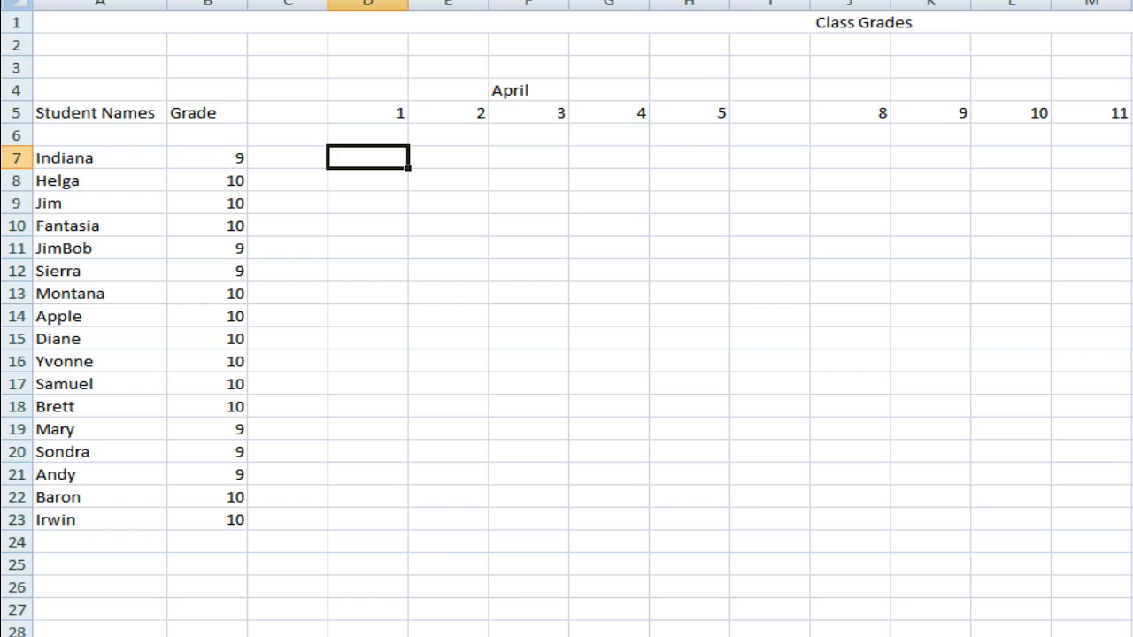
pyautogui.press('Up')
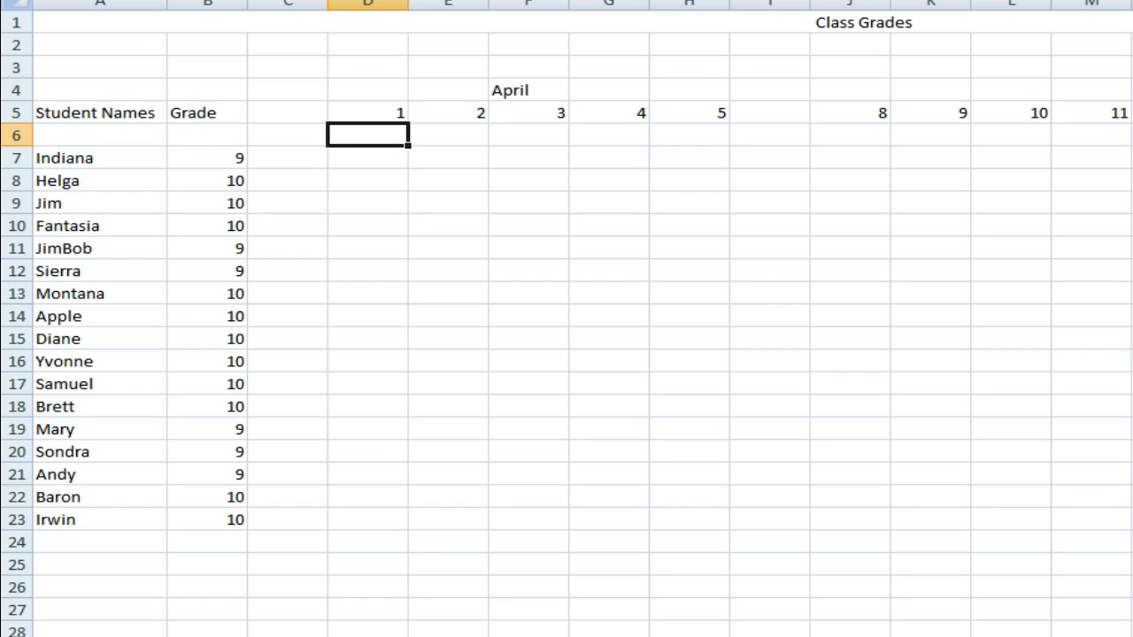
pyautogui.write('Quiz')
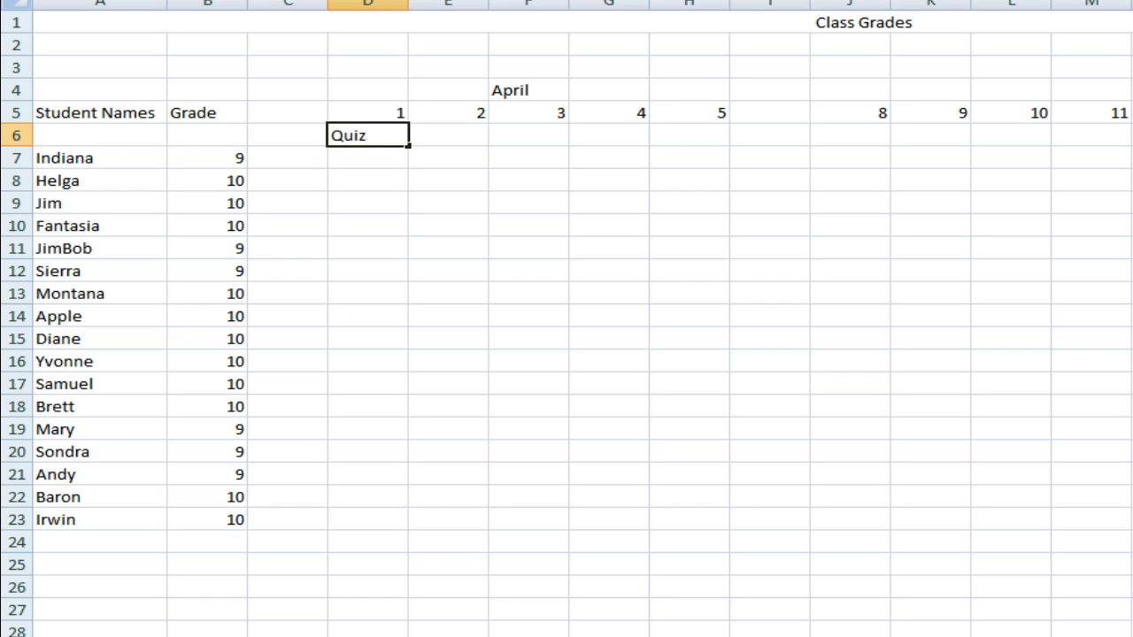
pyautogui.press('Return')
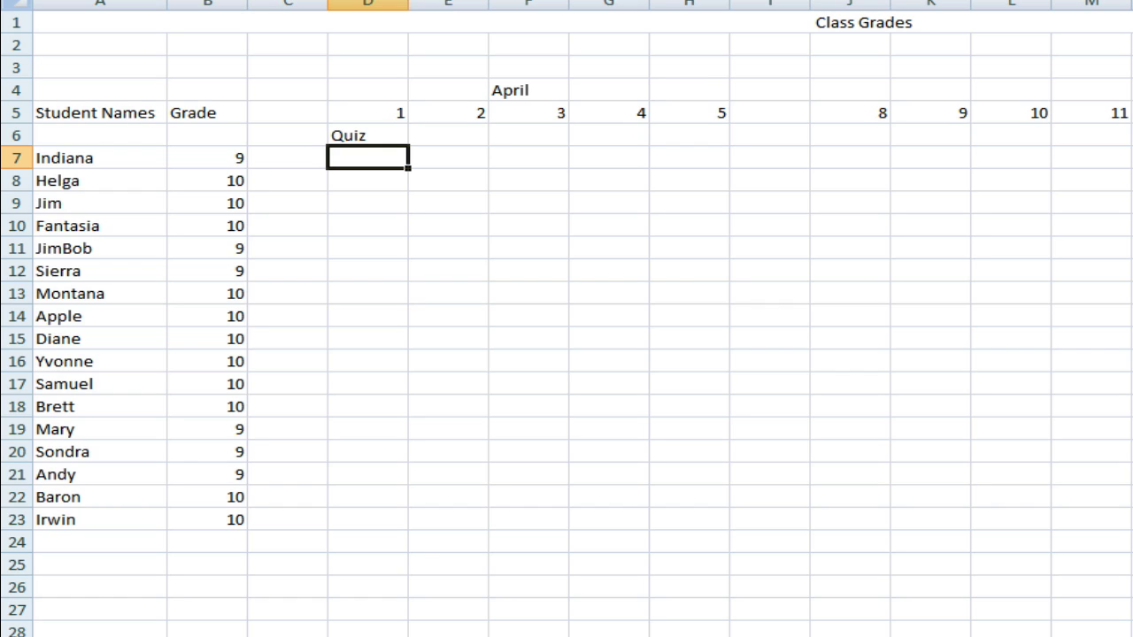
# Enter the first four students' quiz scores, 30, 50, 40 and 40, in cells D7 through D10.
pyautogui.write('30')
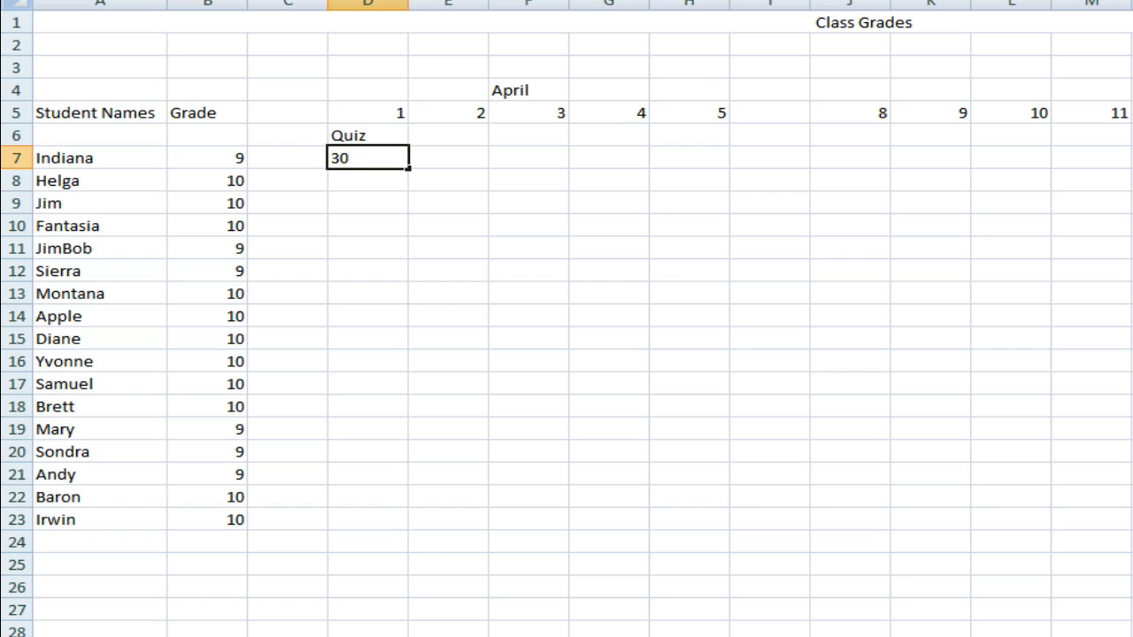
pyautogui.press('Return')
pyautogui.write('50')
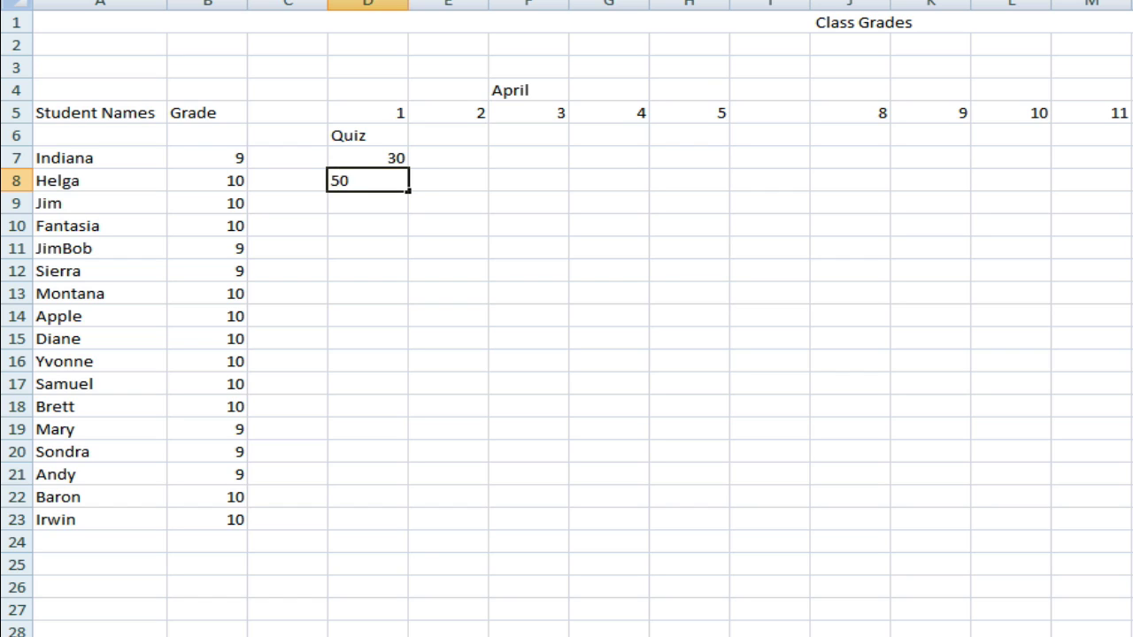
pyautogui.press('Return')
pyautogui.write('40')
pyautogui.press('Return')
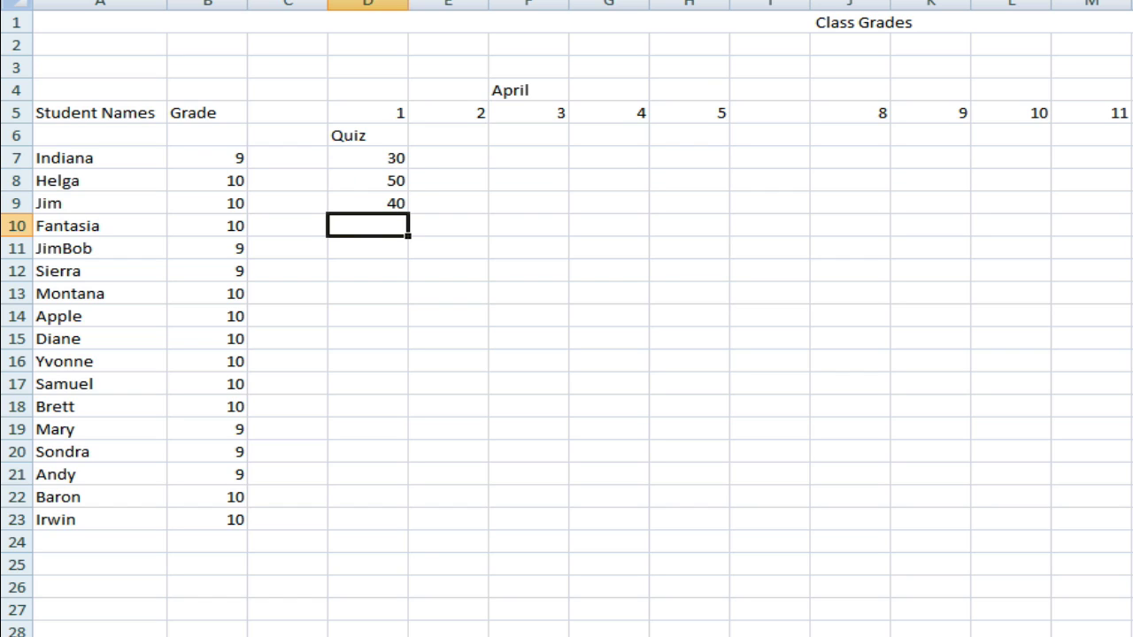
pyautogui.write('40')
pyautogui.press('Return')
# Enter the quiz scores 50, 40, 40 and 50 in cells D11 through D14.
pyautogui.write('50')
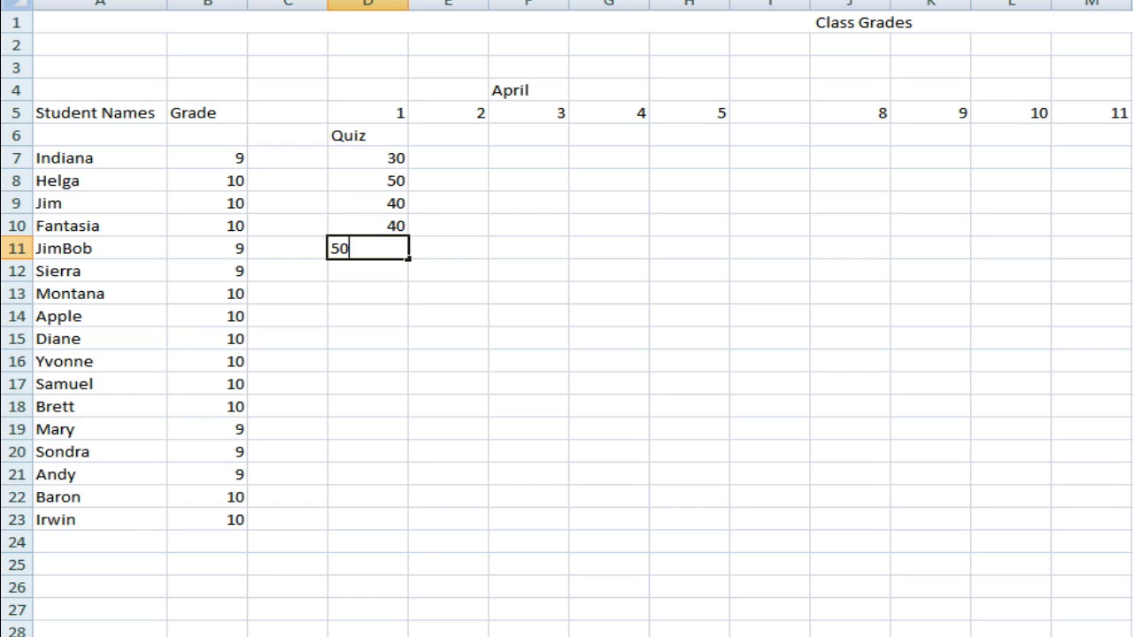
pyautogui.press('Return')
pyautogui.write('40')
pyautogui.press('Return')
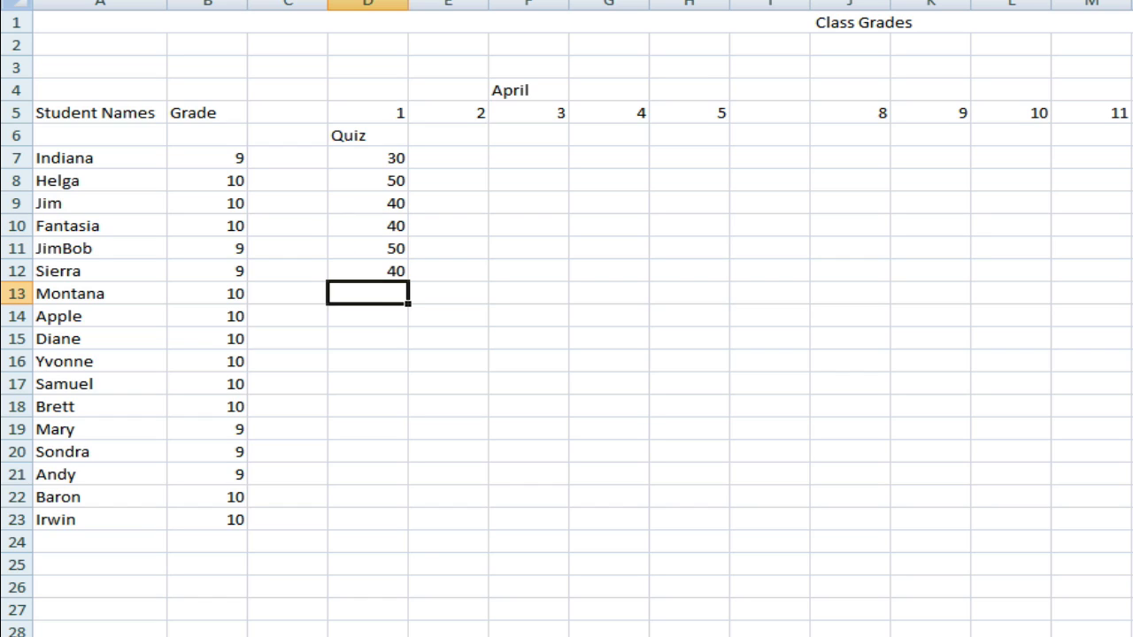
pyautogui.write('40')
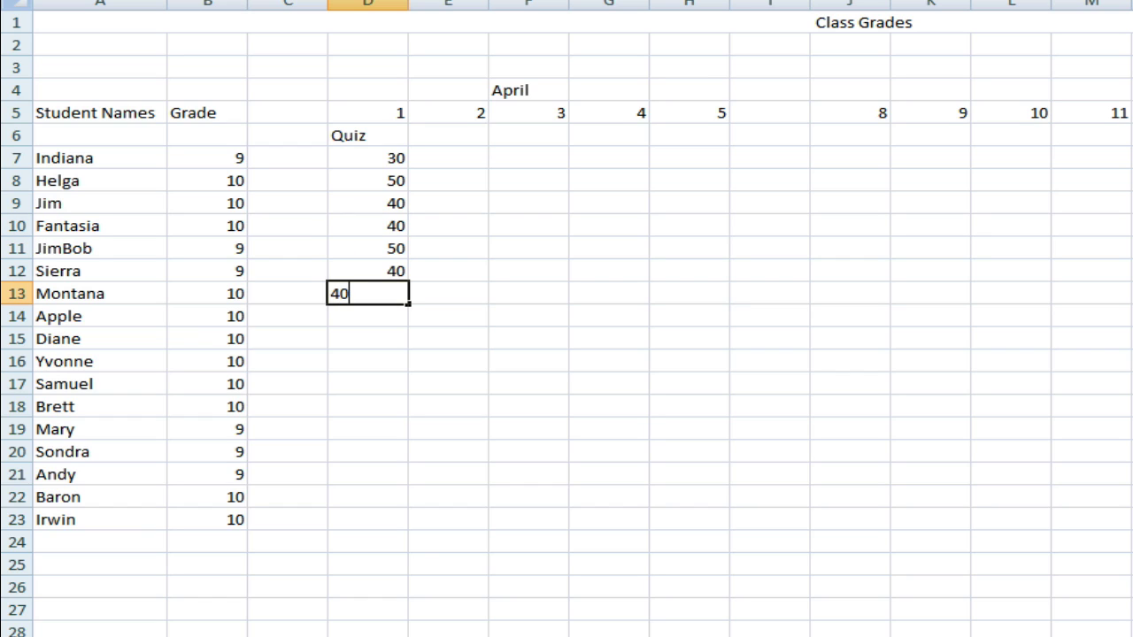
pyautogui.press('Return')
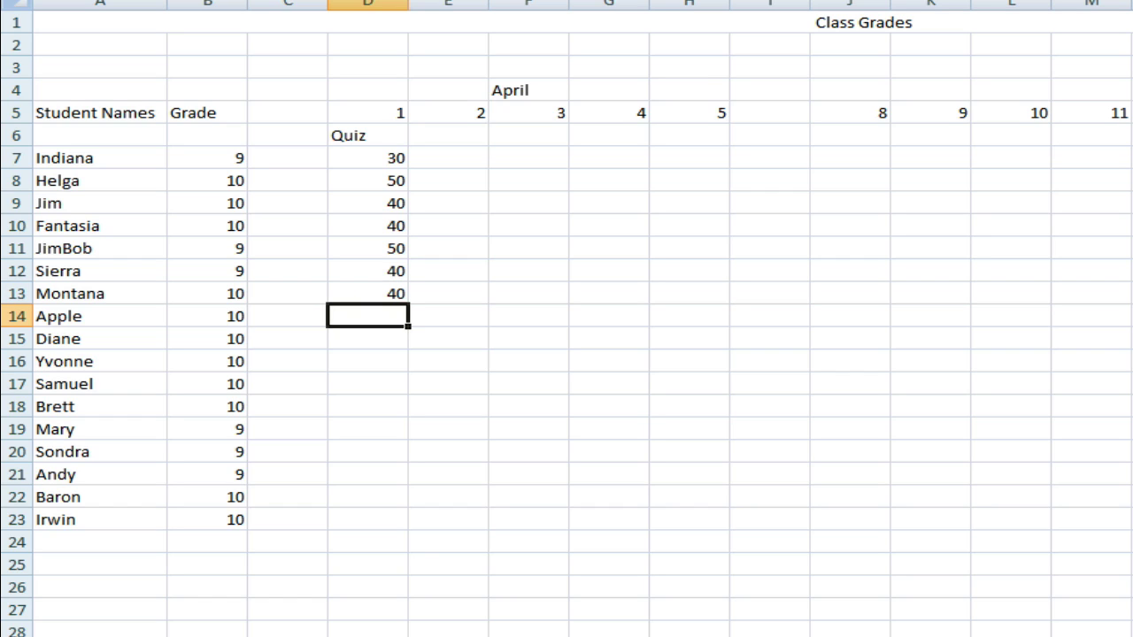
pyautogui.write('50')
pyautogui.press('Return')
# Add the quiz scores 50, 50, 40 and 40 in cells D15 through D18.
pyautogui.write('50')
pyautogui.press('Return')
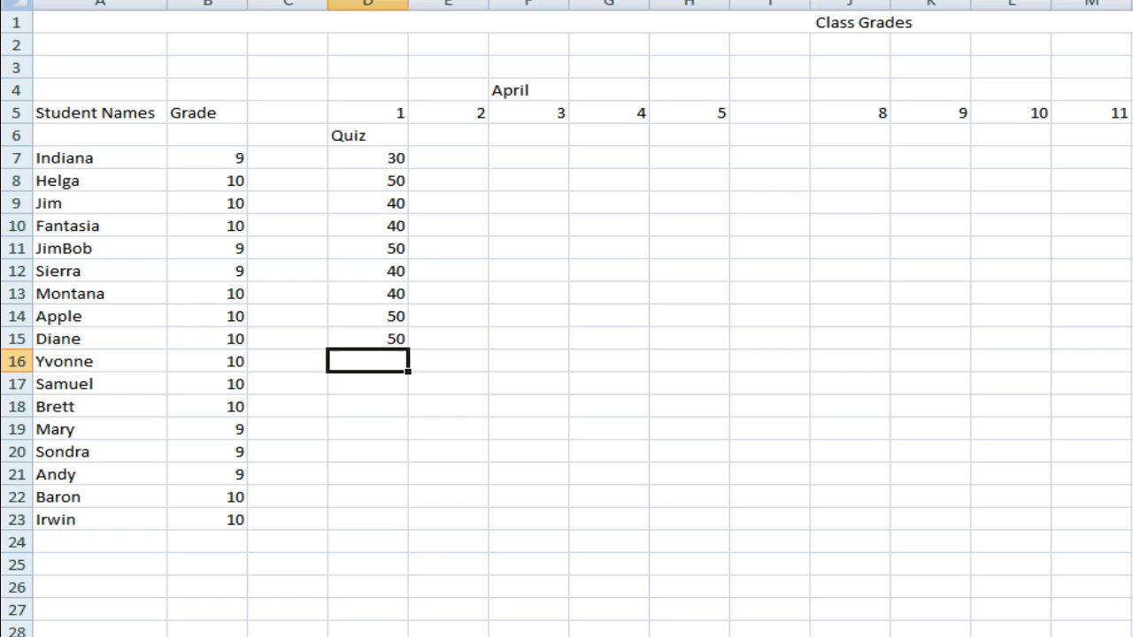
pyautogui.write('50')
pyautogui.press('Return')
pyautogui.write('40')
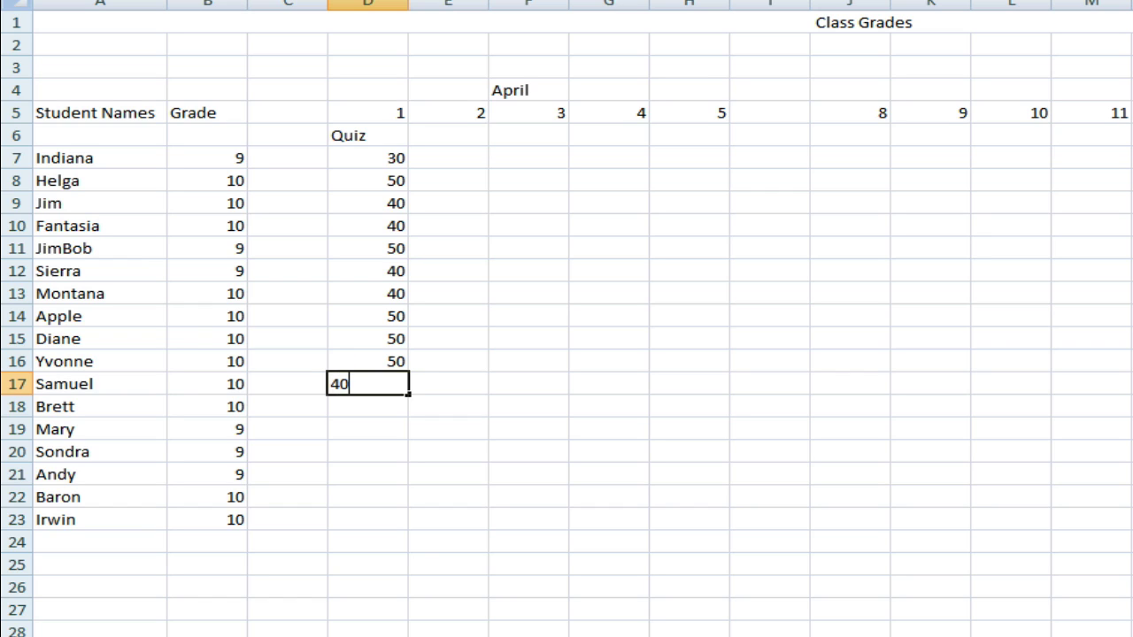
pyautogui.press('Return')
pyautogui.write('40')
pyautogui.press('Return')
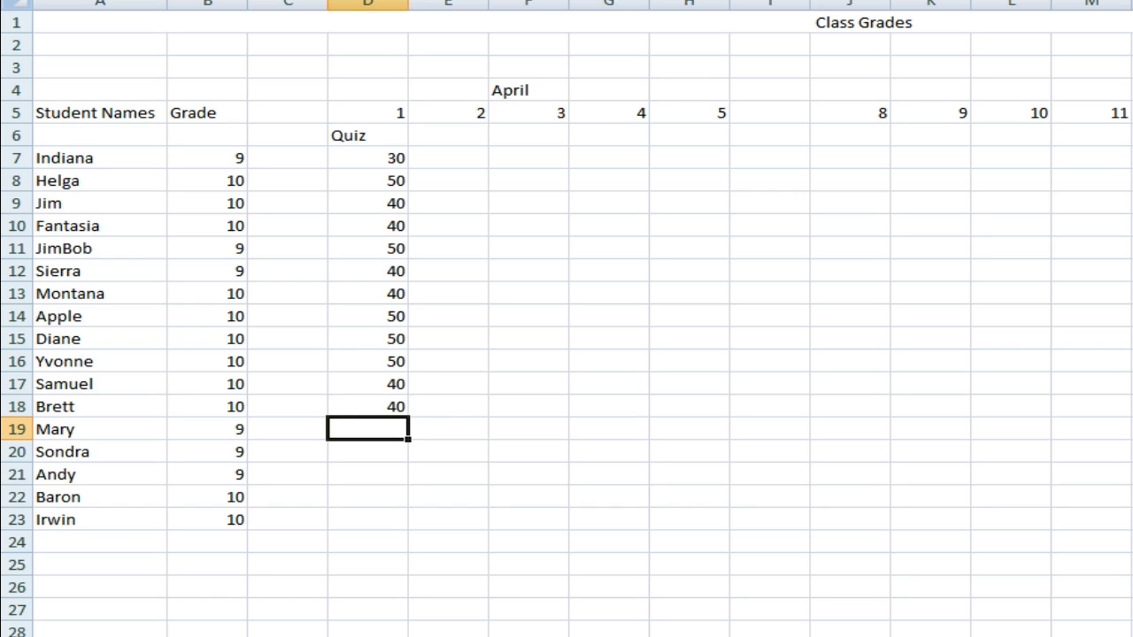
# Complete the quiz scores with 50, 40, 50, 50 and 50 in cells D19 through D23, and select cell B24.
pyautogui.write('50')
pyautogui.press('Return')
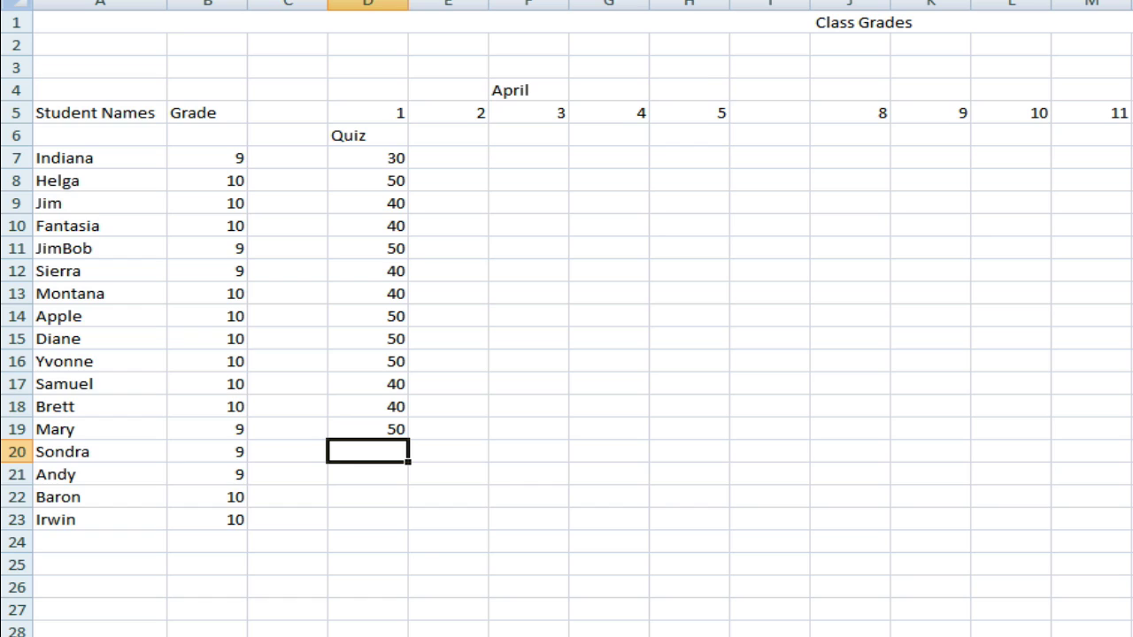
pyautogui.write('40')
pyautogui.press('Return')
pyautogui.write('50')
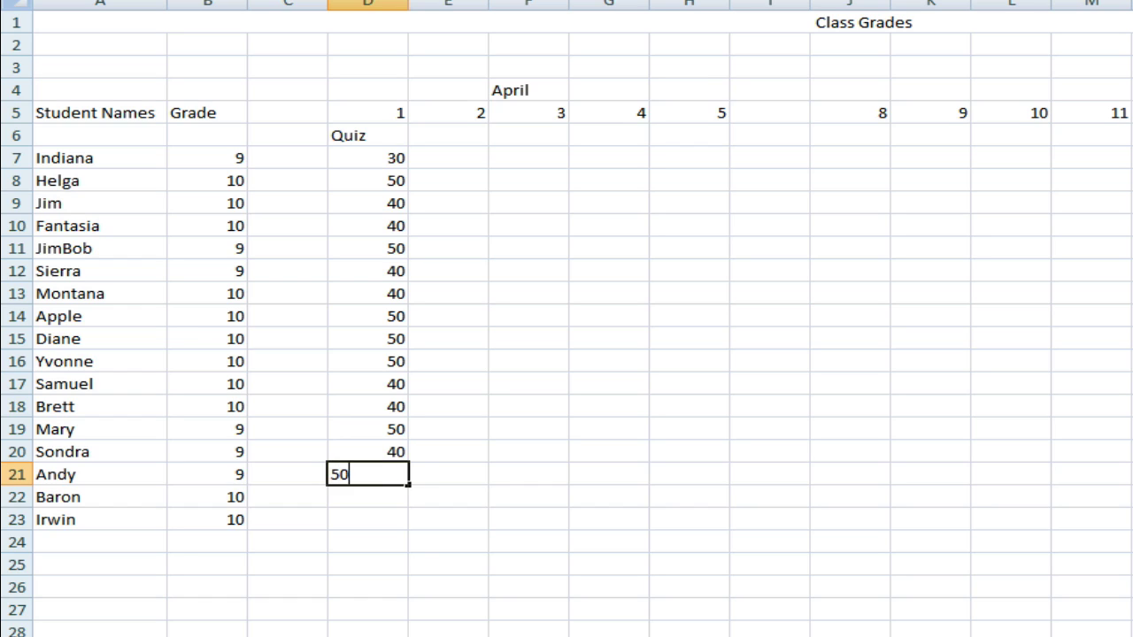
pyautogui.press('Return')
pyautogui.write('50')
pyautogui.press('Return')
pyautogui.write('5')
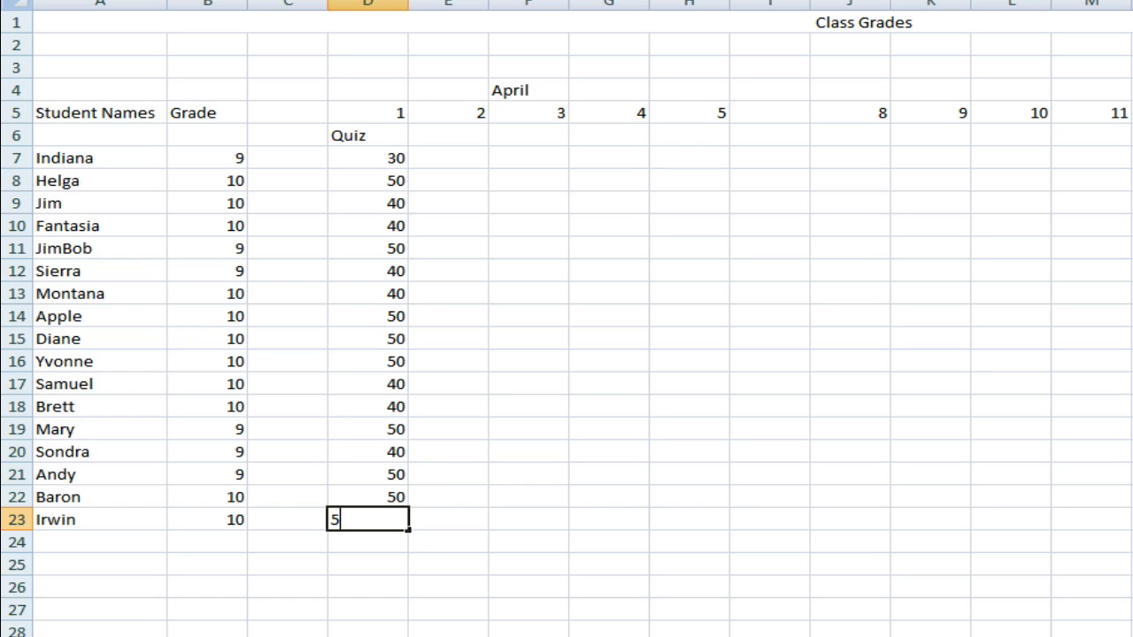
pyautogui.write('0')
pyautogui.press('Return')
pyautogui.press('Left')
pyautogui.press('Left')
pyautogui.press('Left')
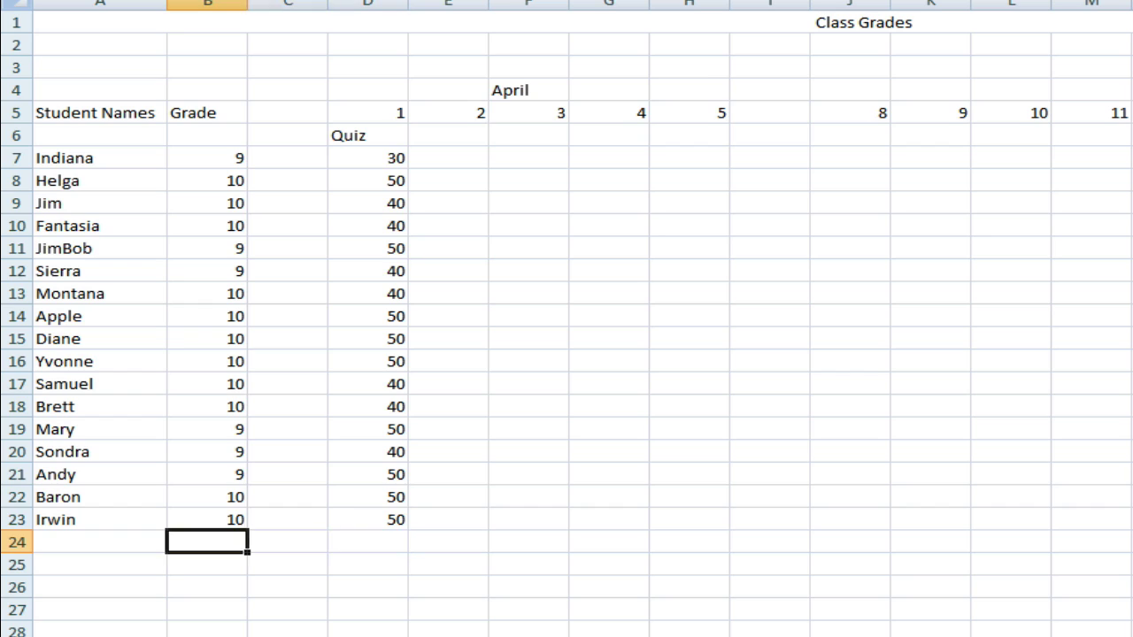
# Label cell A25 below the student list as Total.
pyautogui.press('Down')
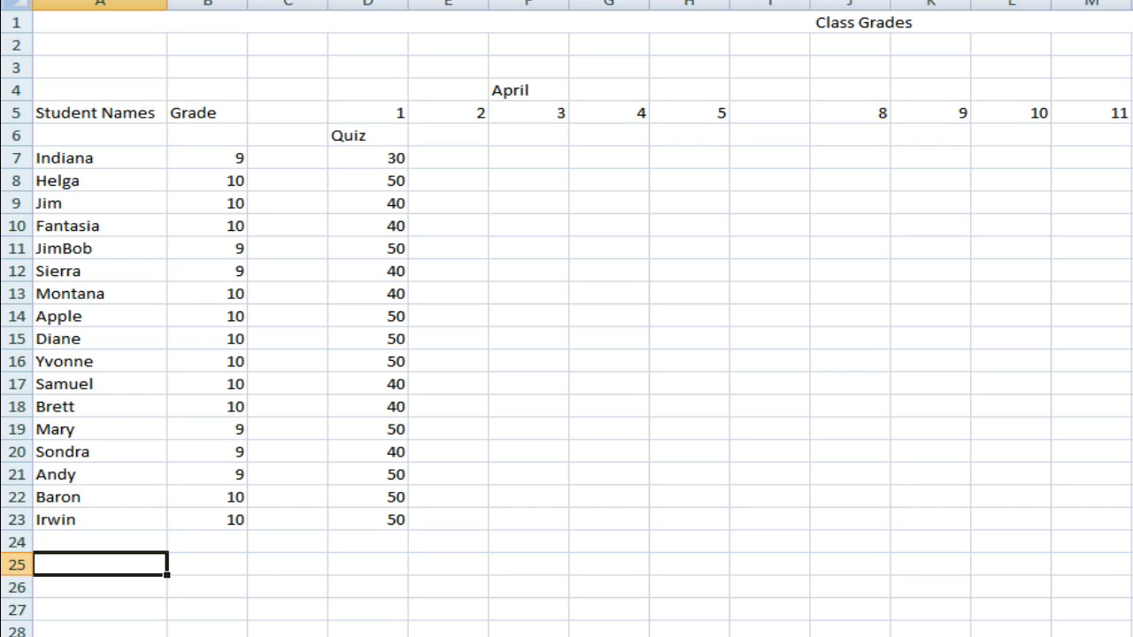
pyautogui.write('Total')
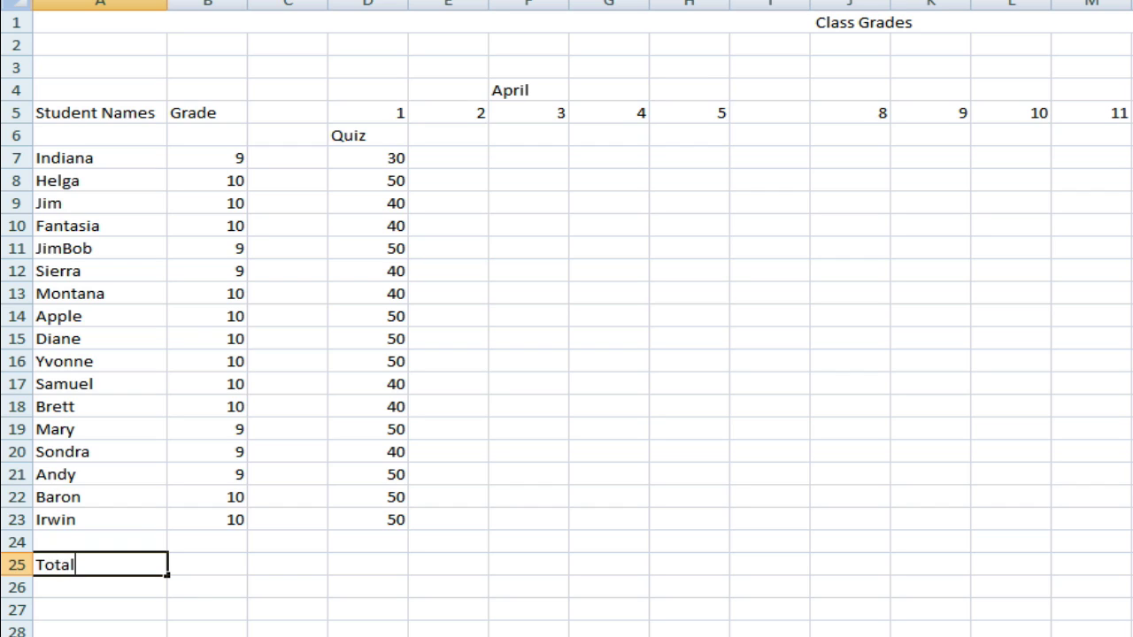
pyautogui.press('Tab')
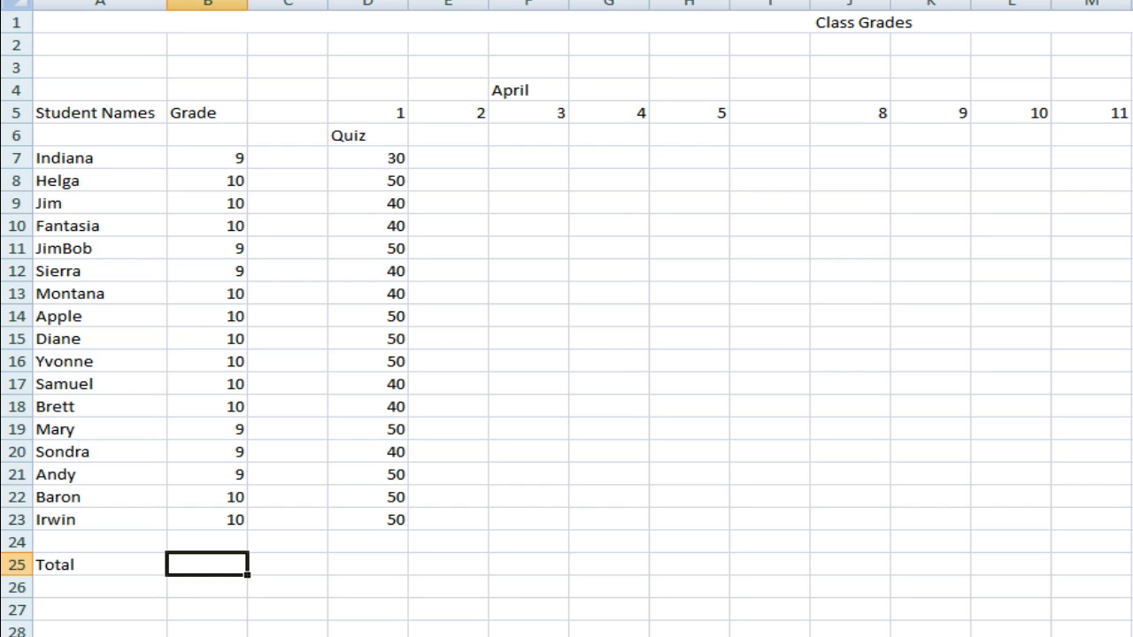
# Enter the row label Points Possible in cell A27, two rows below Total.
pyautogui.press('Right')
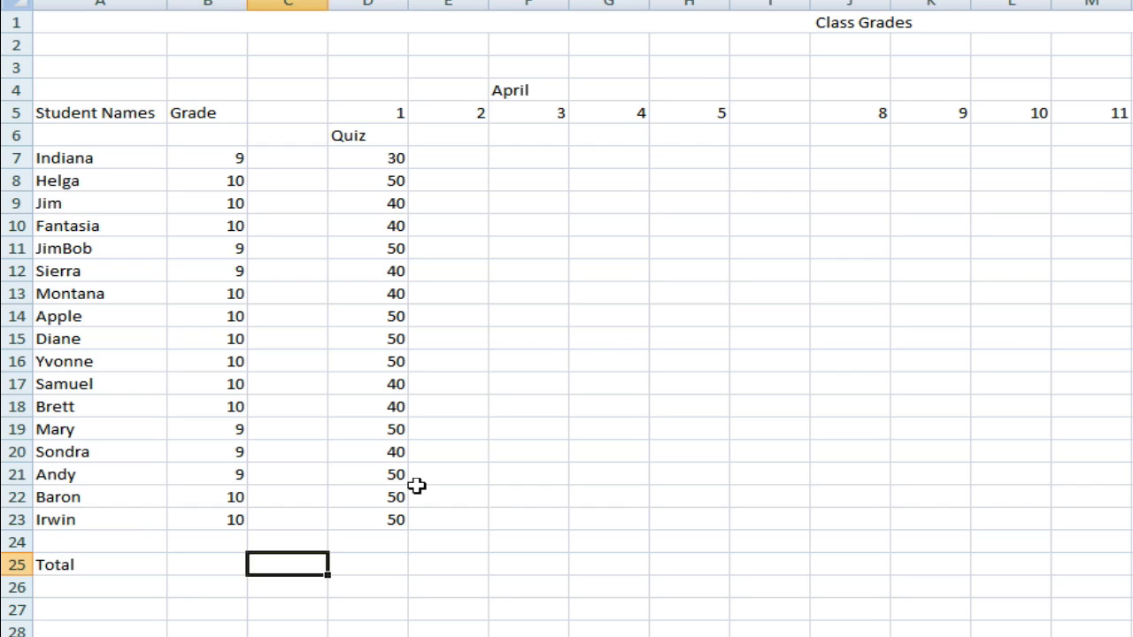
pyautogui.press('Right')
pyautogui.press('Right')
pyautogui.press('Left')
pyautogui.press('Down')
pyautogui.press('Left')
pyautogui.press('Left')
pyautogui.press('Left')
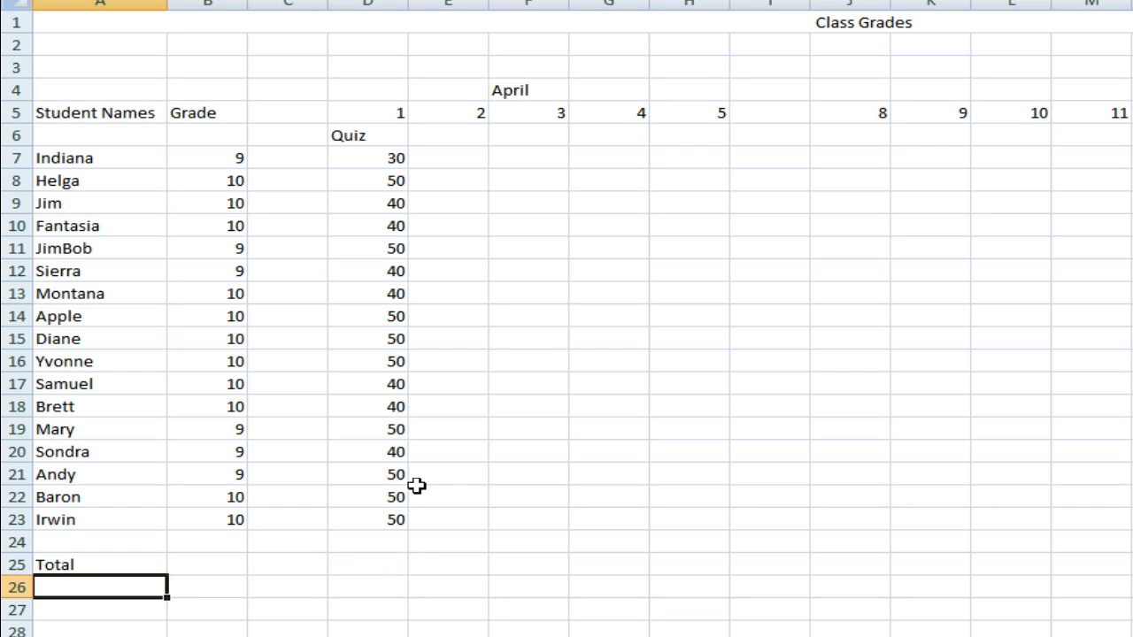
pyautogui.press('Down')
pyautogui.write('P')
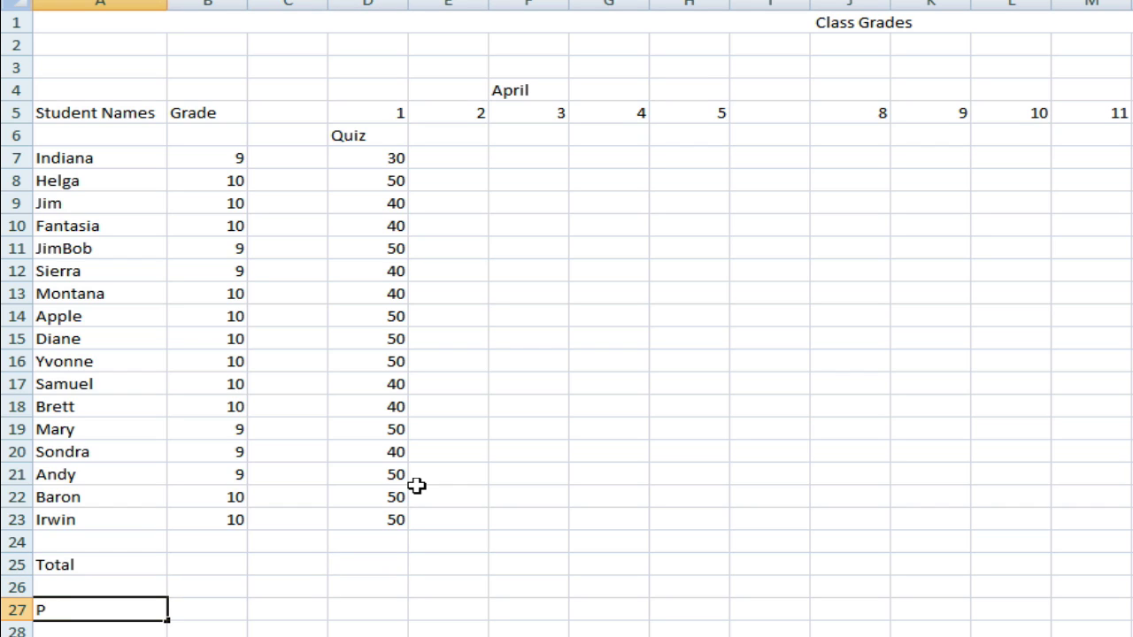
pyautogui.write('oints Possible')
# Enter 50 as the quiz's possible points in cell D27.
pyautogui.press('Right')
pyautogui.press('Right')
pyautogui.press('Right')
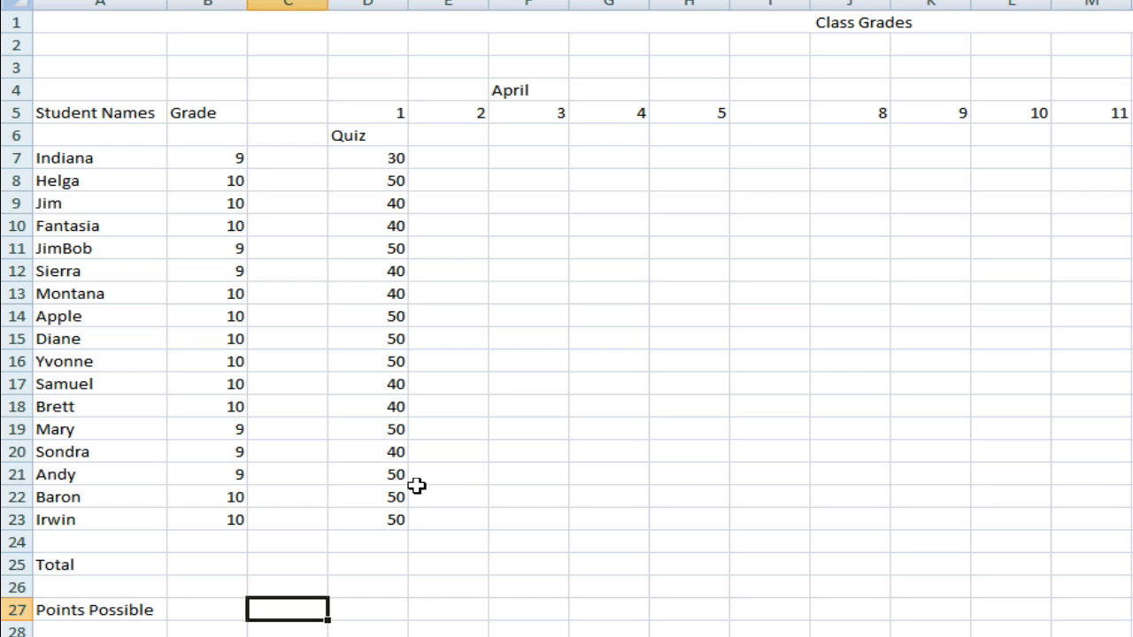
pyautogui.write('50')
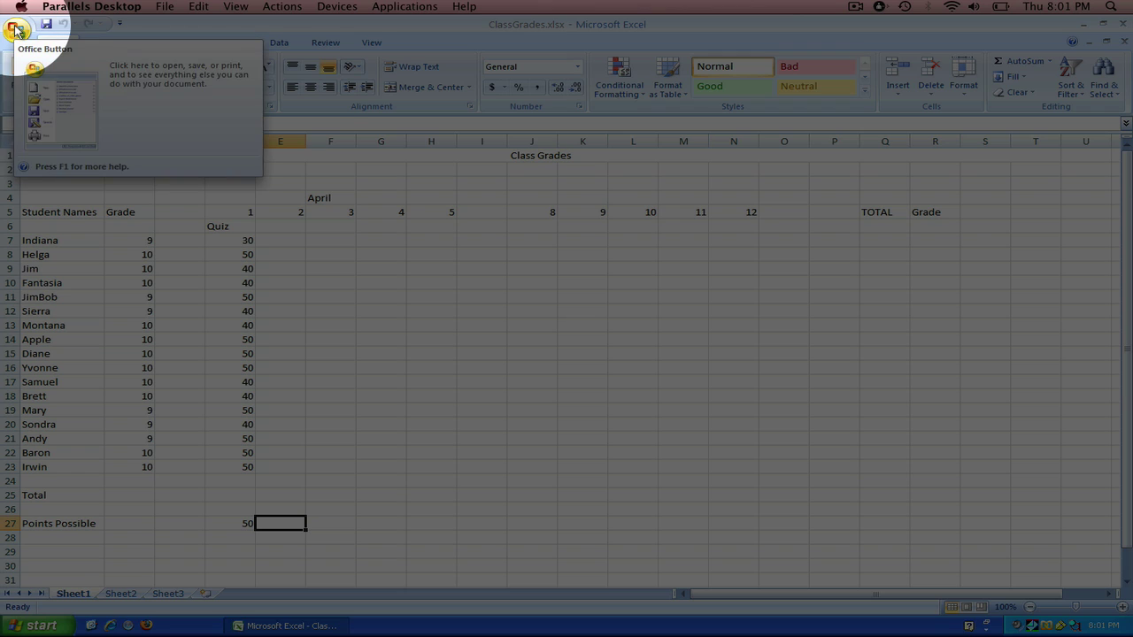
# Save the workbook under the name ClassGrades in My Documents as an Excel Workbook (*.xlsx), replacing the existing file.
pyautogui.click(16, 31)
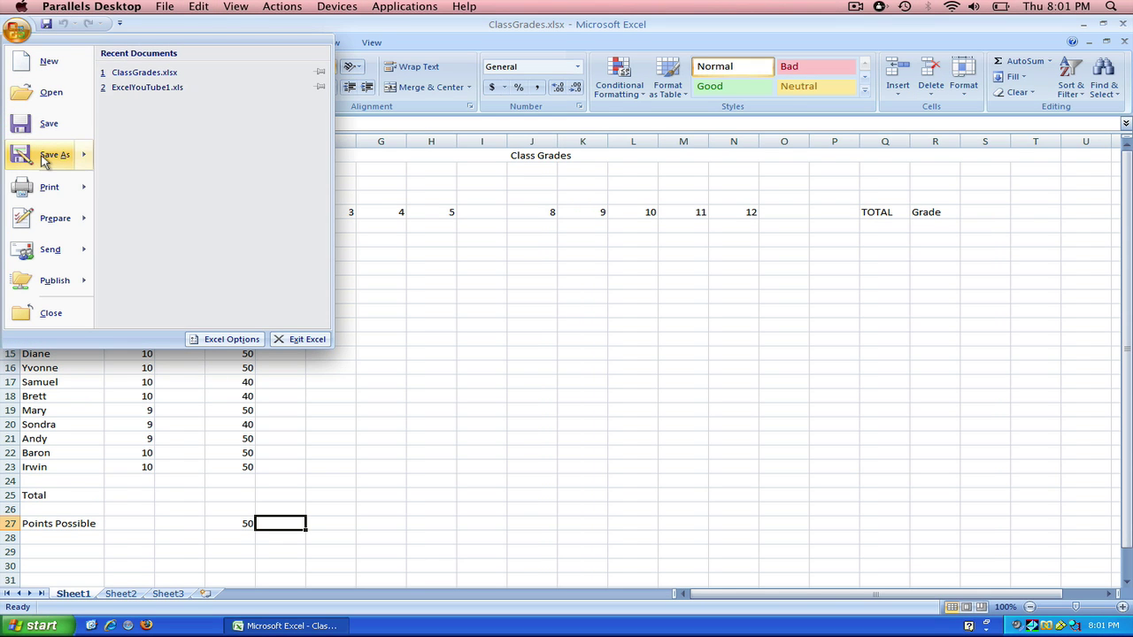
pyautogui.click(49, 156)
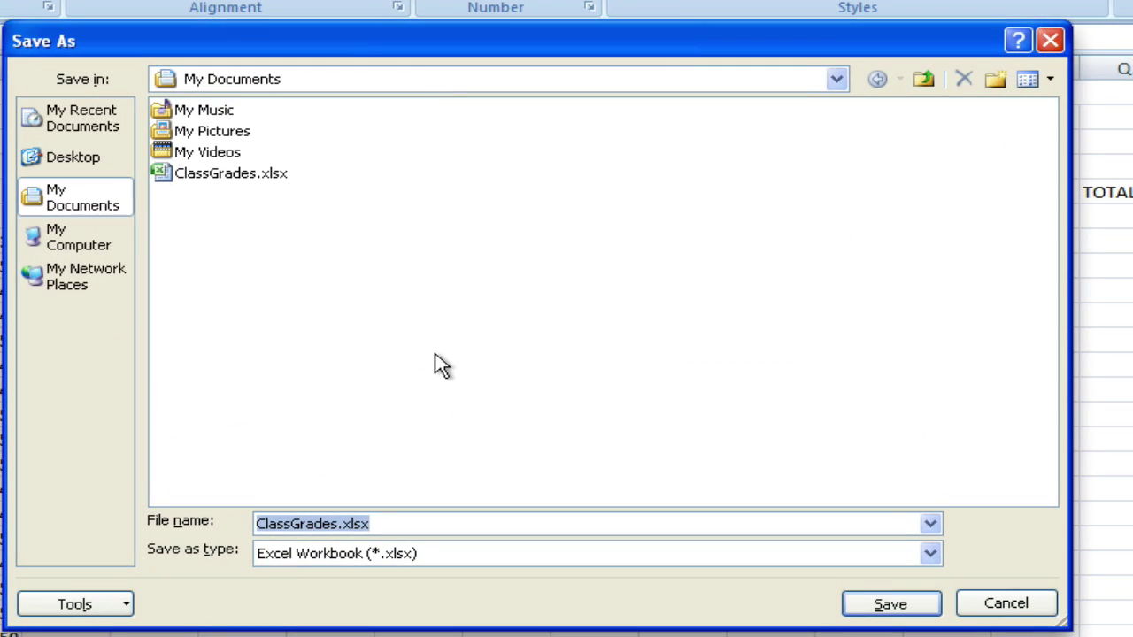
pyautogui.moveTo(413, 518); pyautogui.dragTo(230, 521)
pyautogui.press('BackSpace')
pyautogui.write('C')
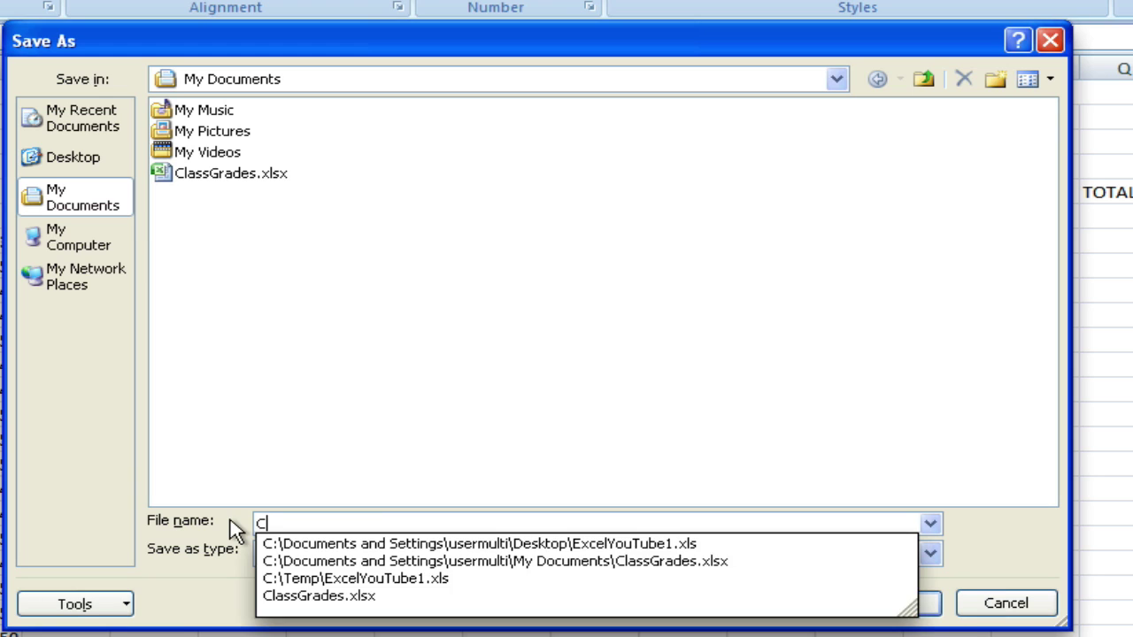
pyautogui.write('lassGra')
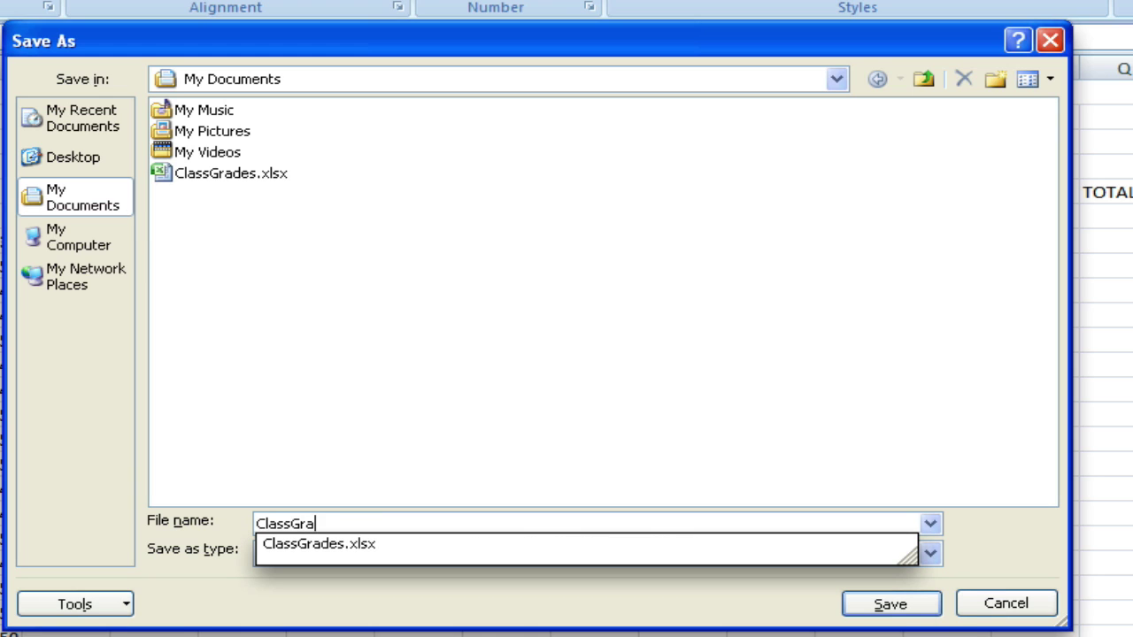
pyautogui.write('des')
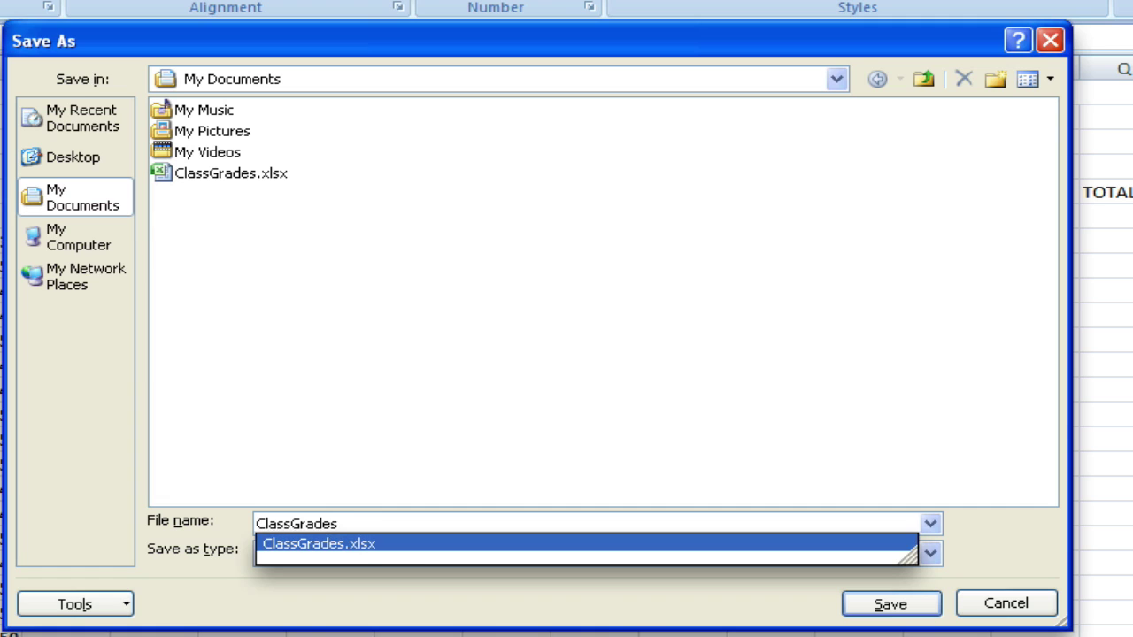
pyautogui.click(597, 617)
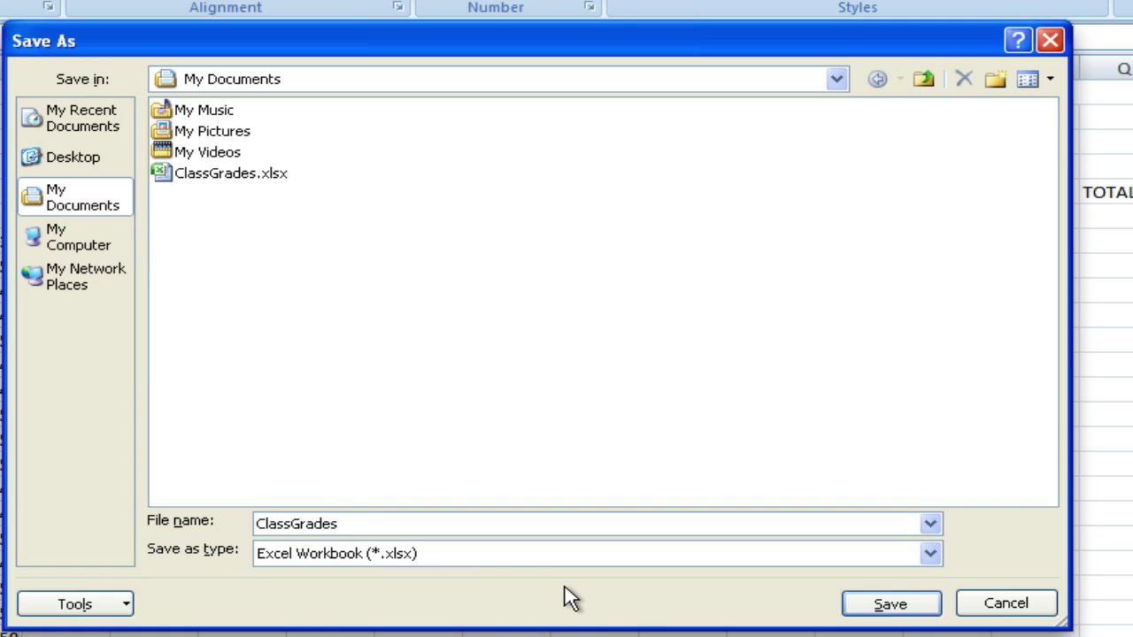
pyautogui.click(872, 611)
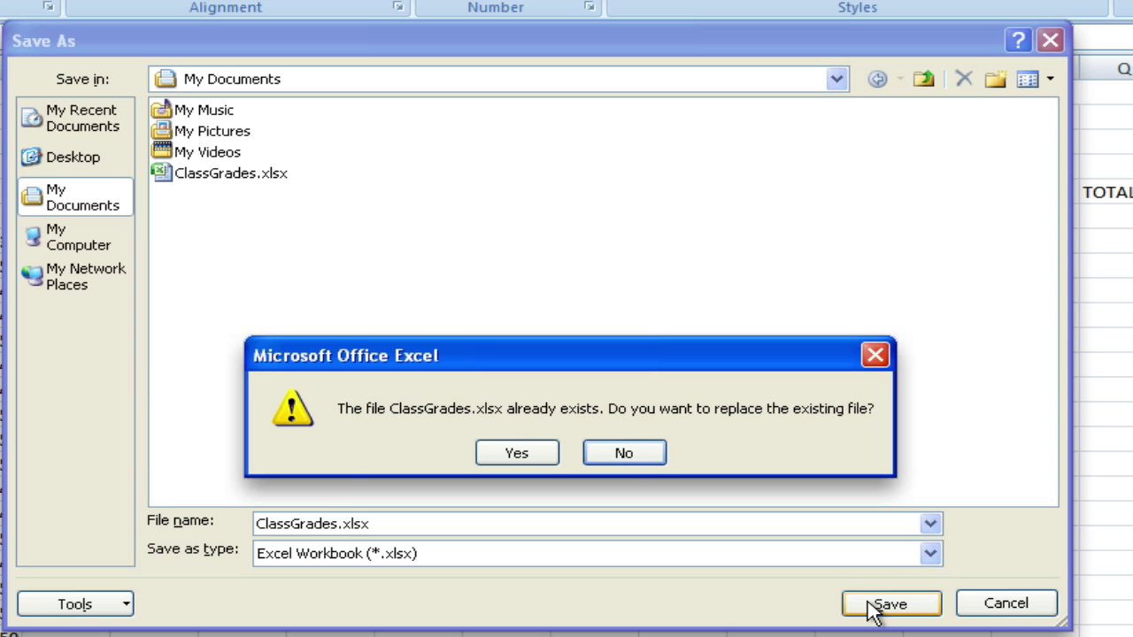
pyautogui.click(517, 455)
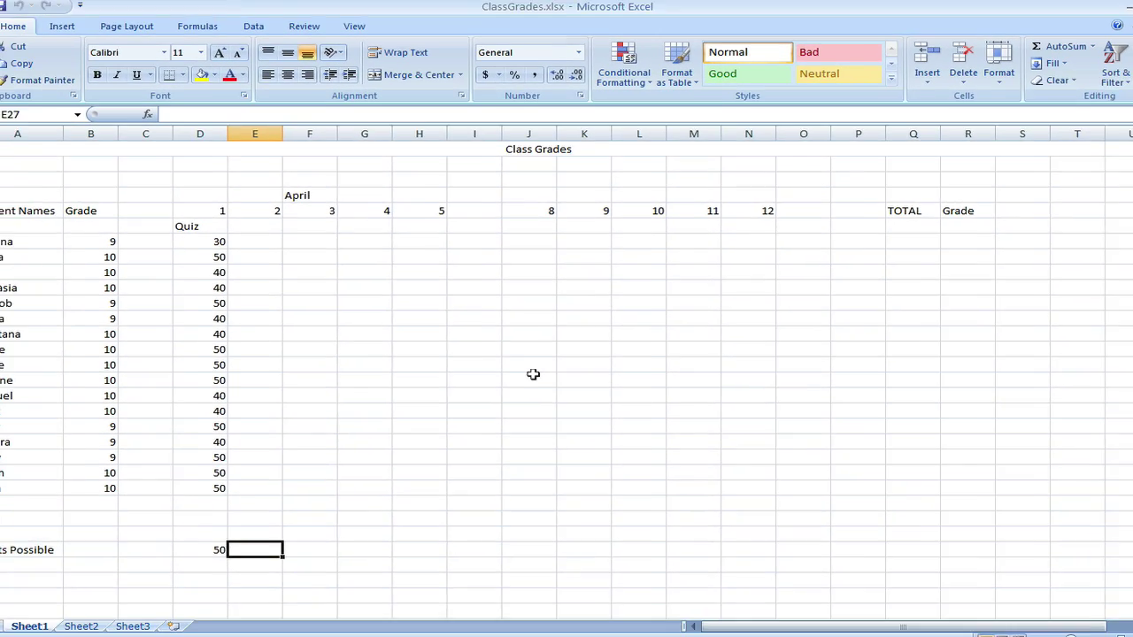